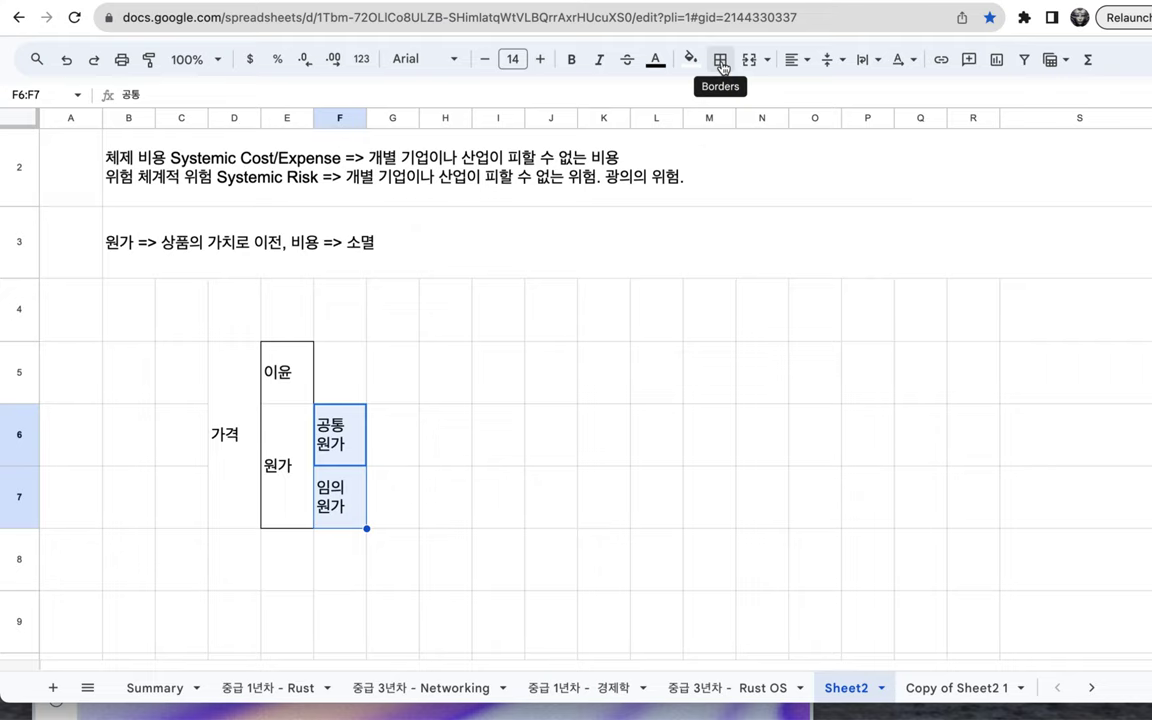
Step: Apply outer borders to the 공통 원가 and 임의 원가 cells F6:F7 and to the merged 가격 cell D5:D7
click(851, 97)
click(500, 428)
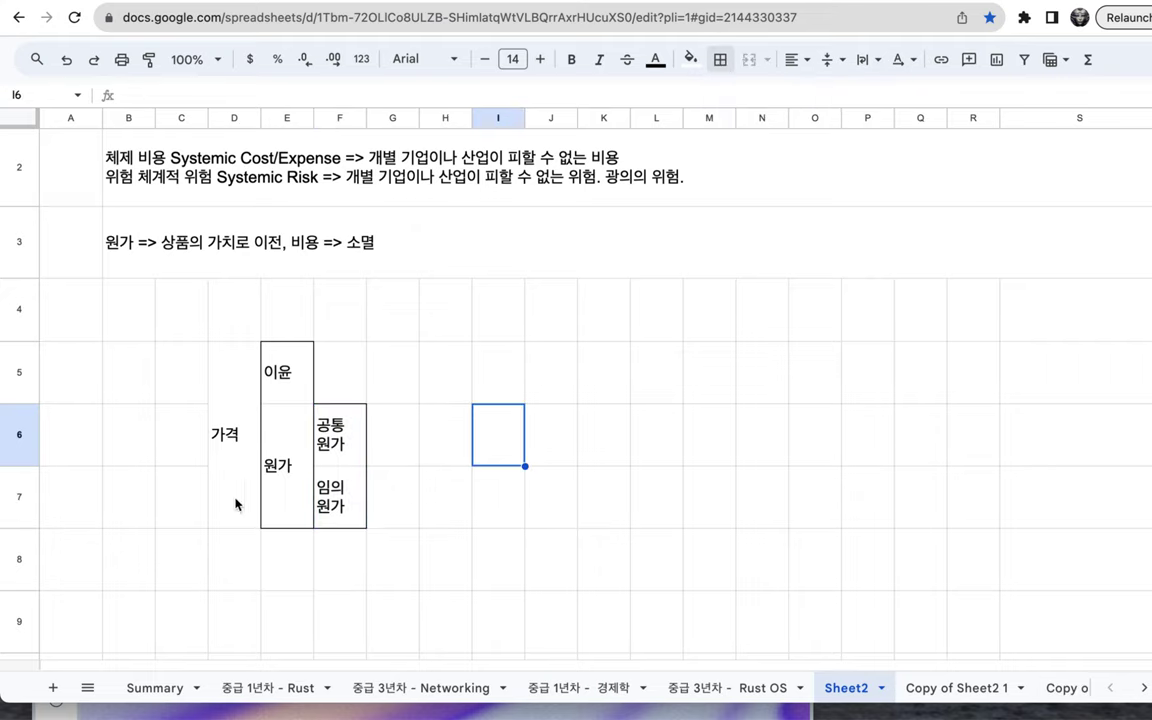
click(283, 461)
click(348, 445)
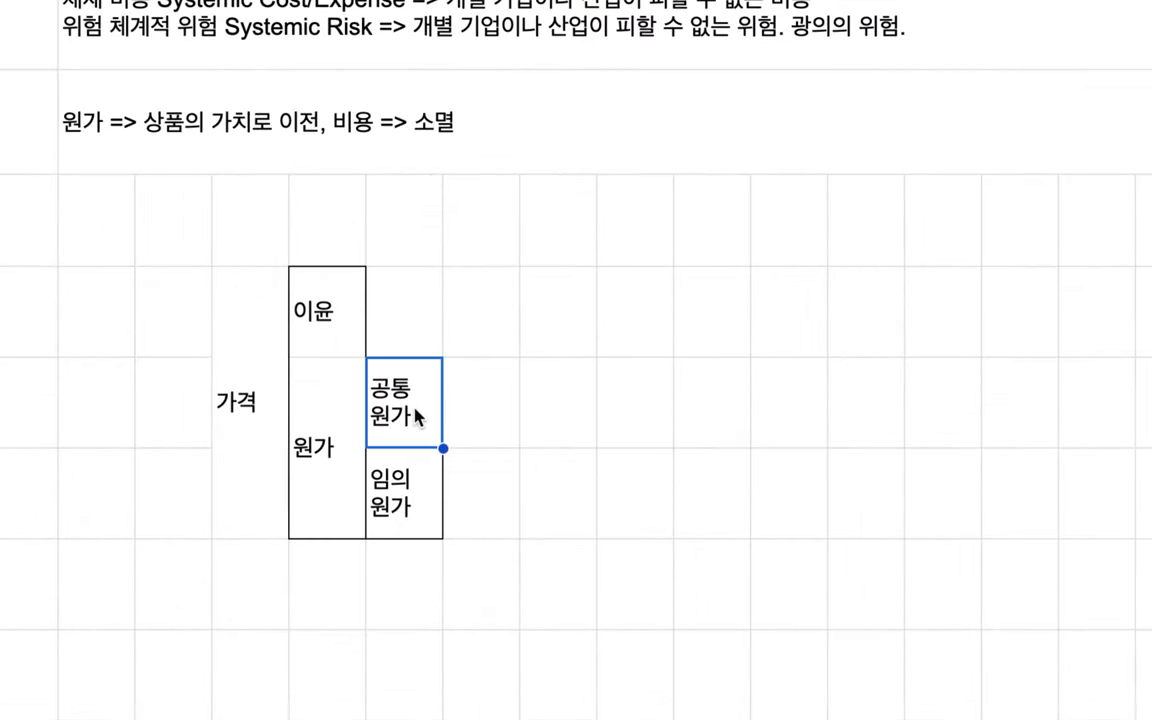
click(407, 495)
click(280, 367)
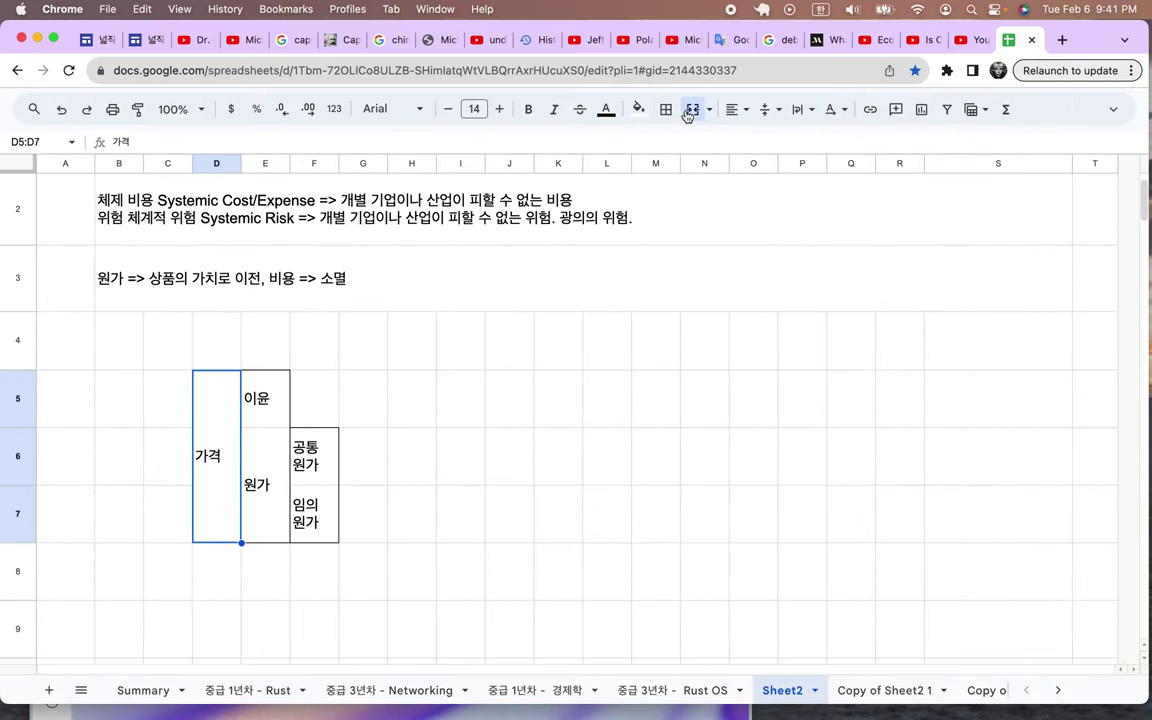
click(665, 109)
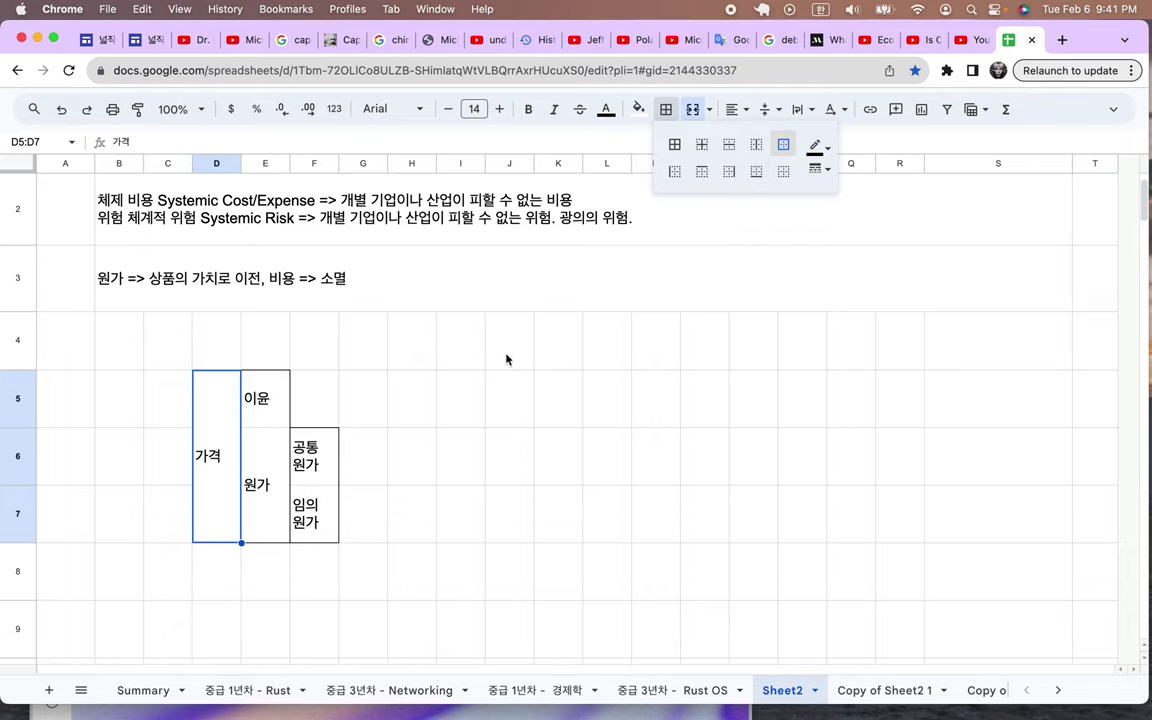
click(440, 401)
drag(224, 411, 312, 505)
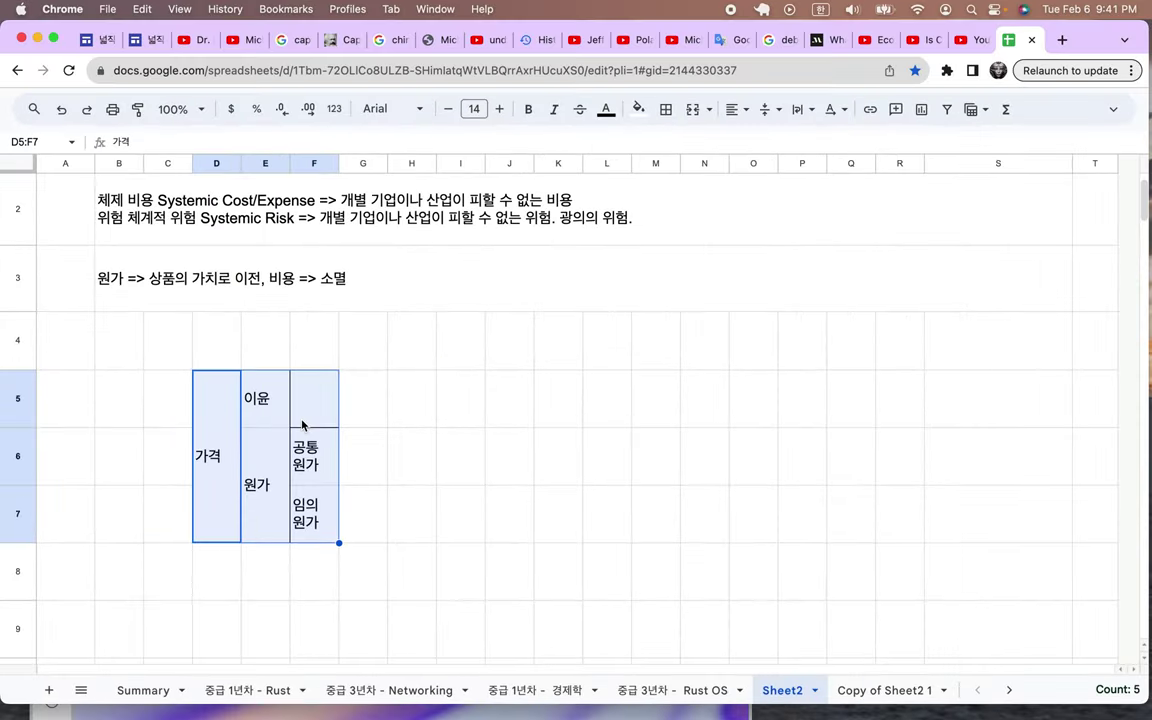
Step: Open the Korean Temu shopping site in a new browser tab
click(1062, 41)
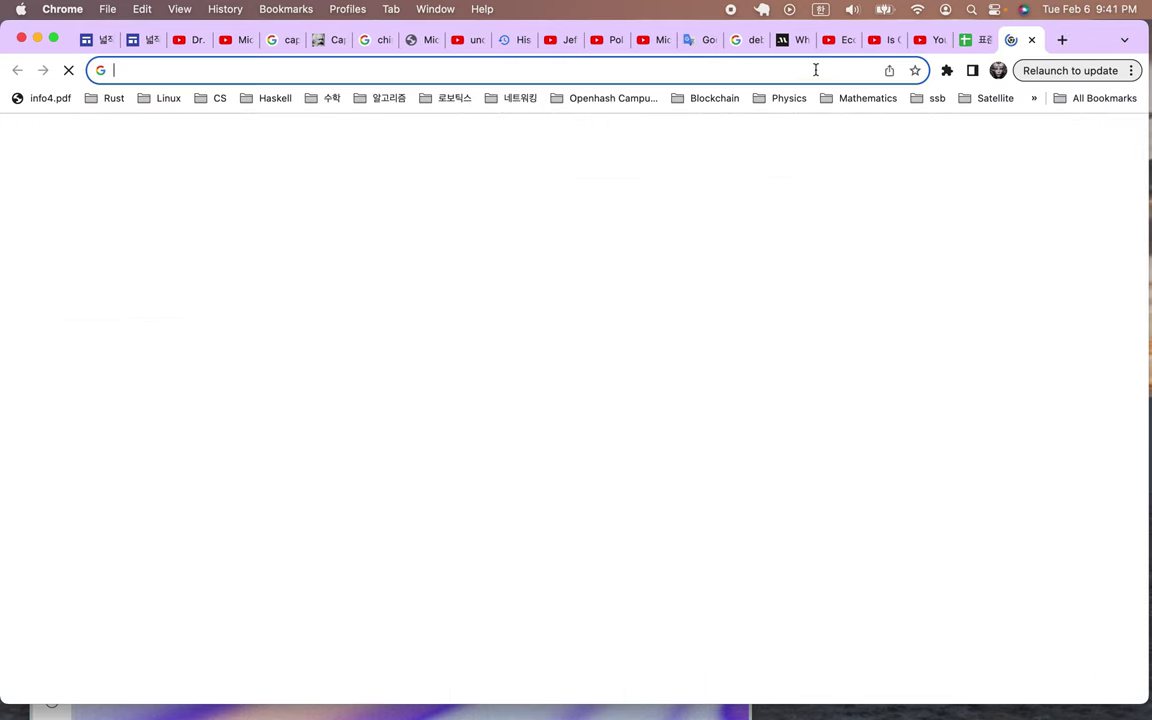
key(ctrl+space)
text(tem)
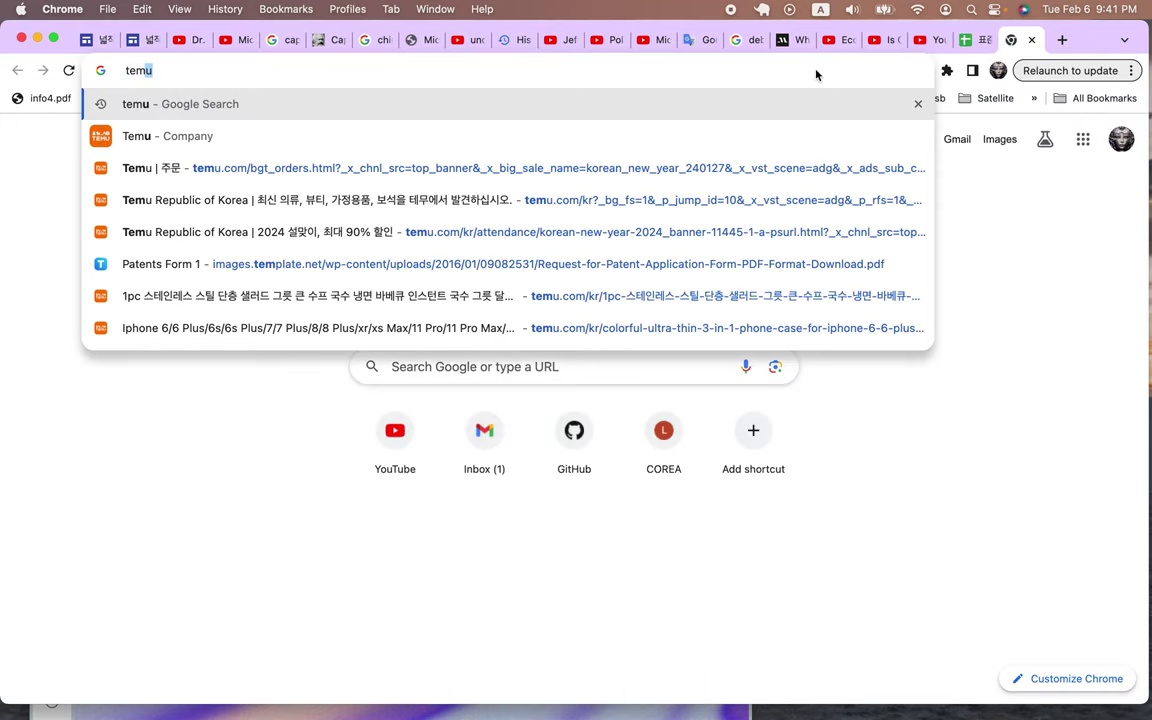
key(Down)
key(Down)
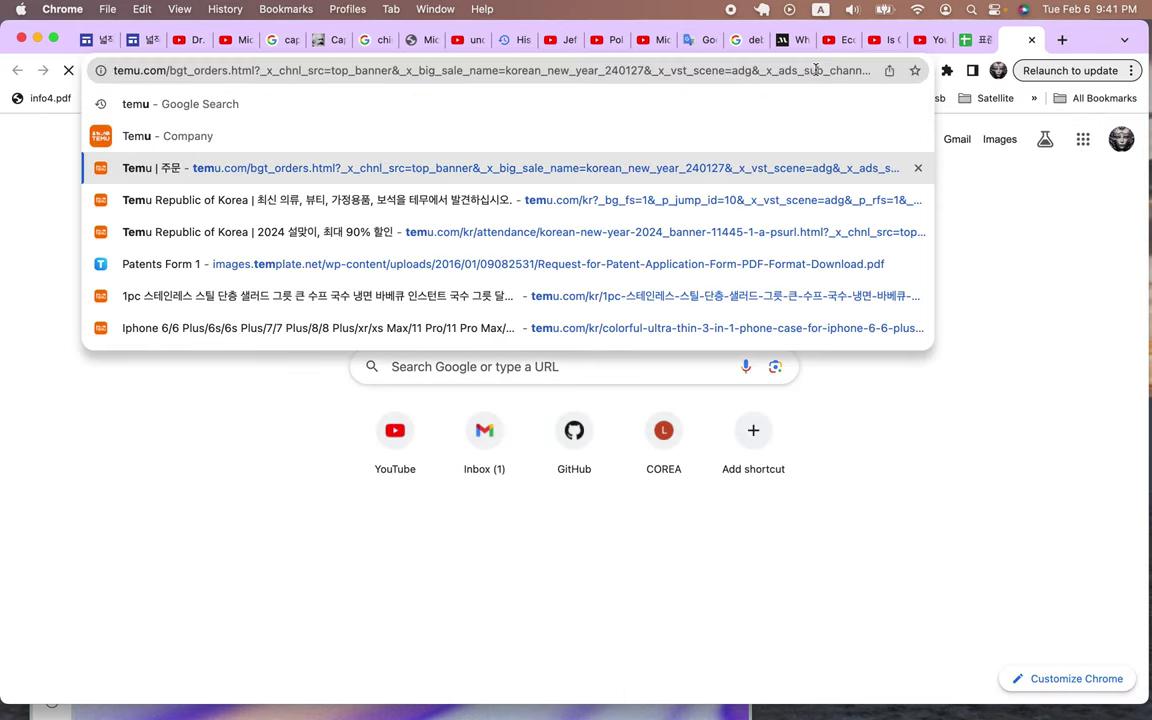
key(Return)
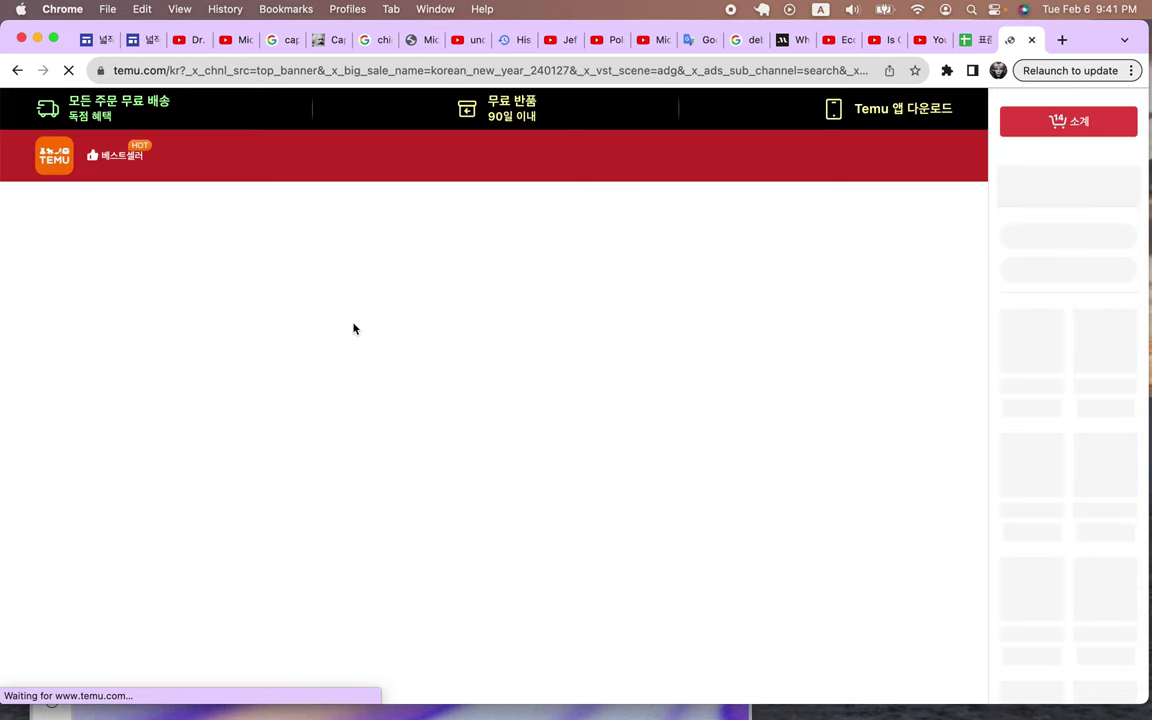
Step: Open the product page of the blue-lens round steampunk sunglasses from the 번개 특가 deals
scroll(353, 328, down, 5)
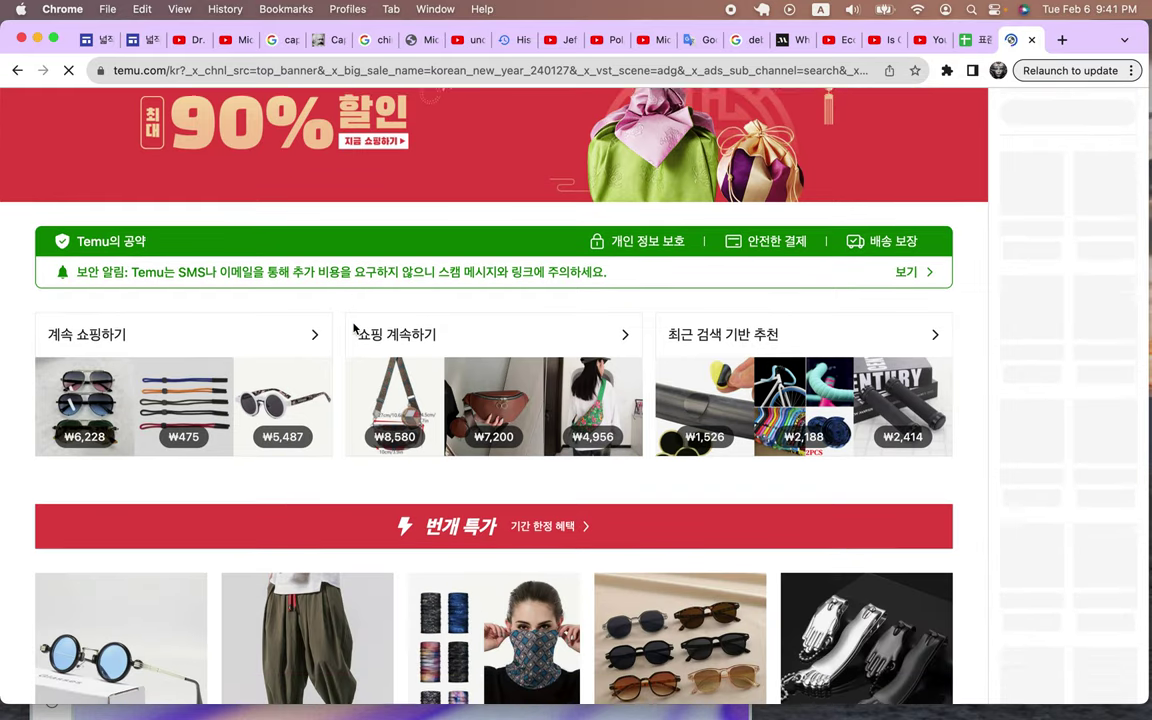
scroll(353, 328, down, 4)
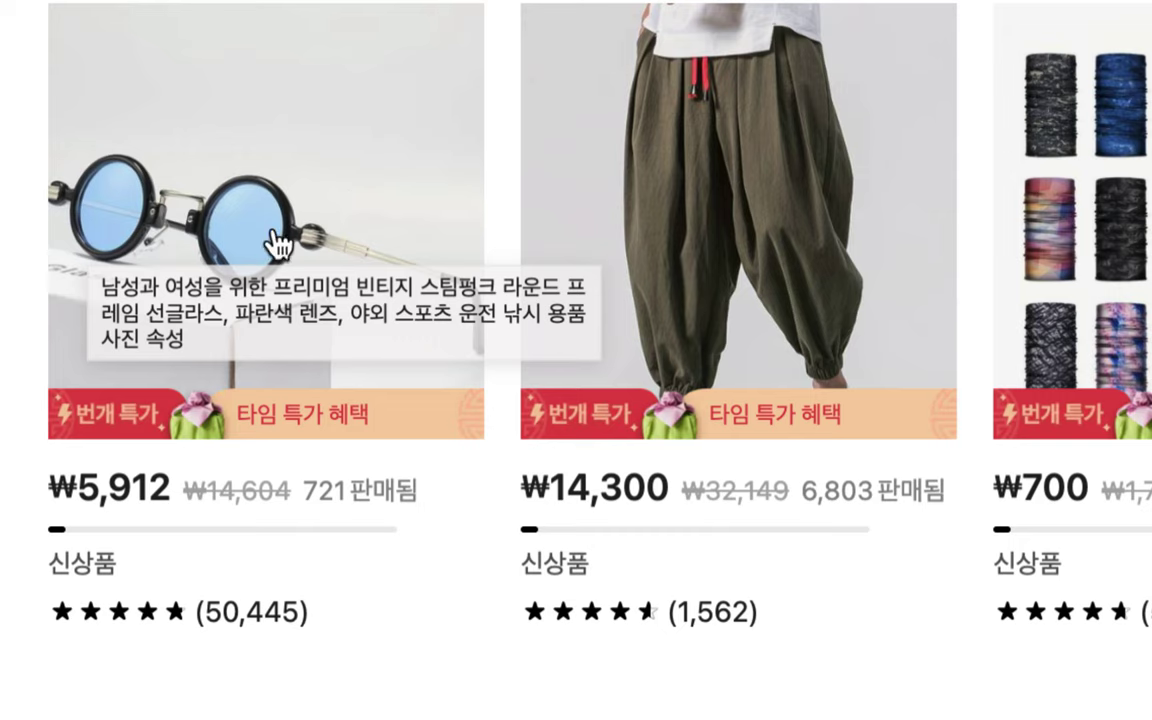
click(249, 206)
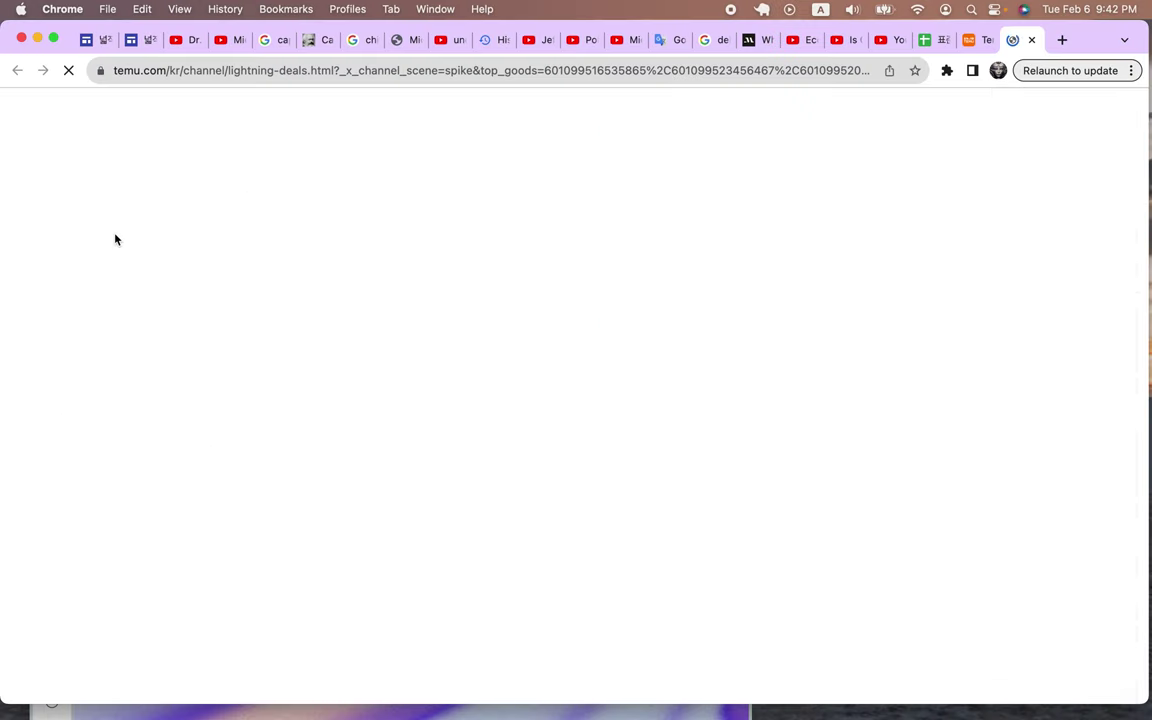
scroll(199, 456, down, 10)
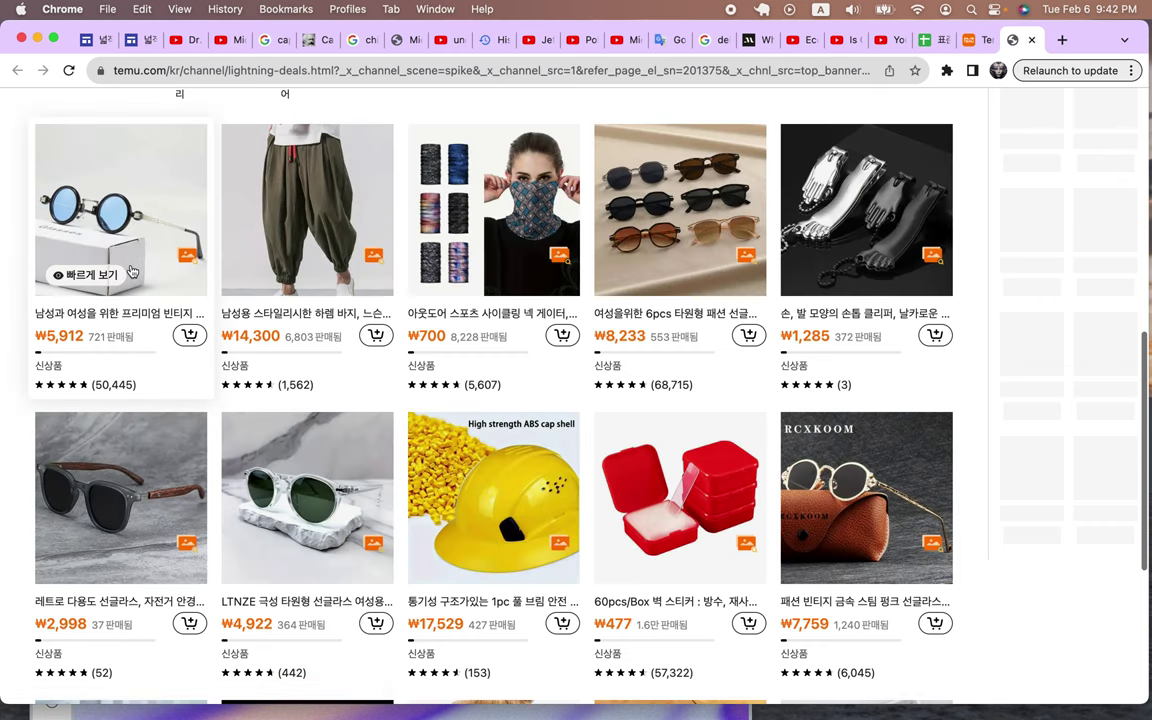
click(131, 271)
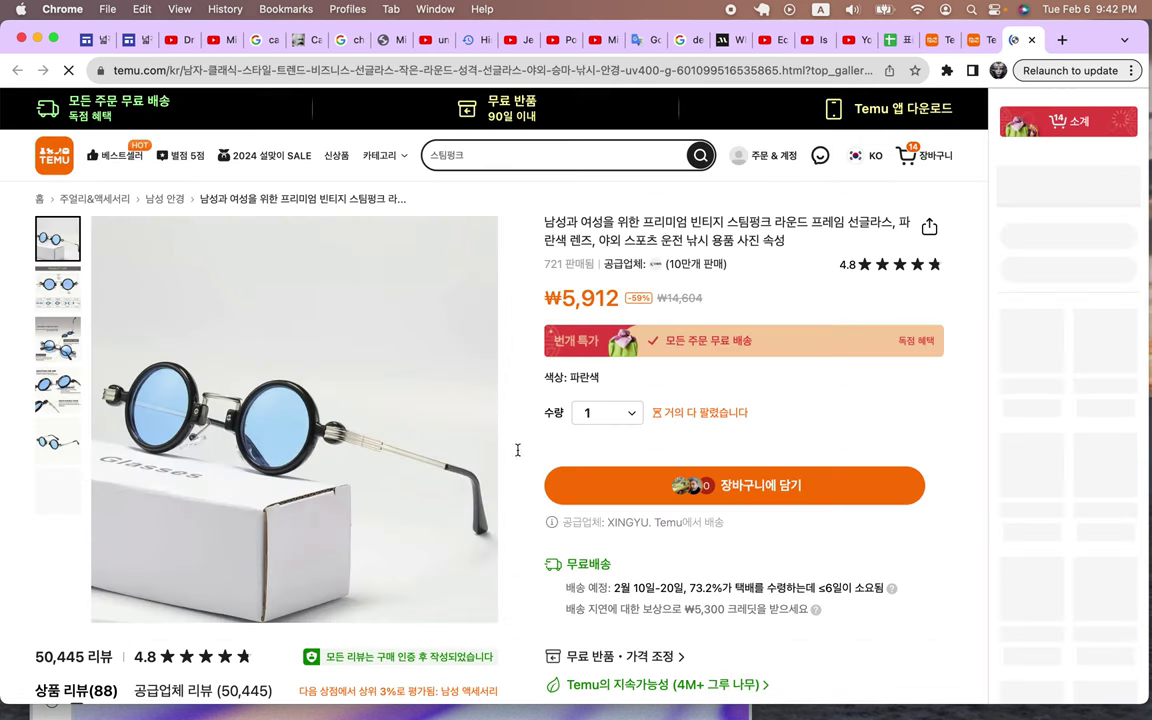
Step: Add one pair of the blue sunglasses to the cart and look through the products bought together with it
click(692, 498)
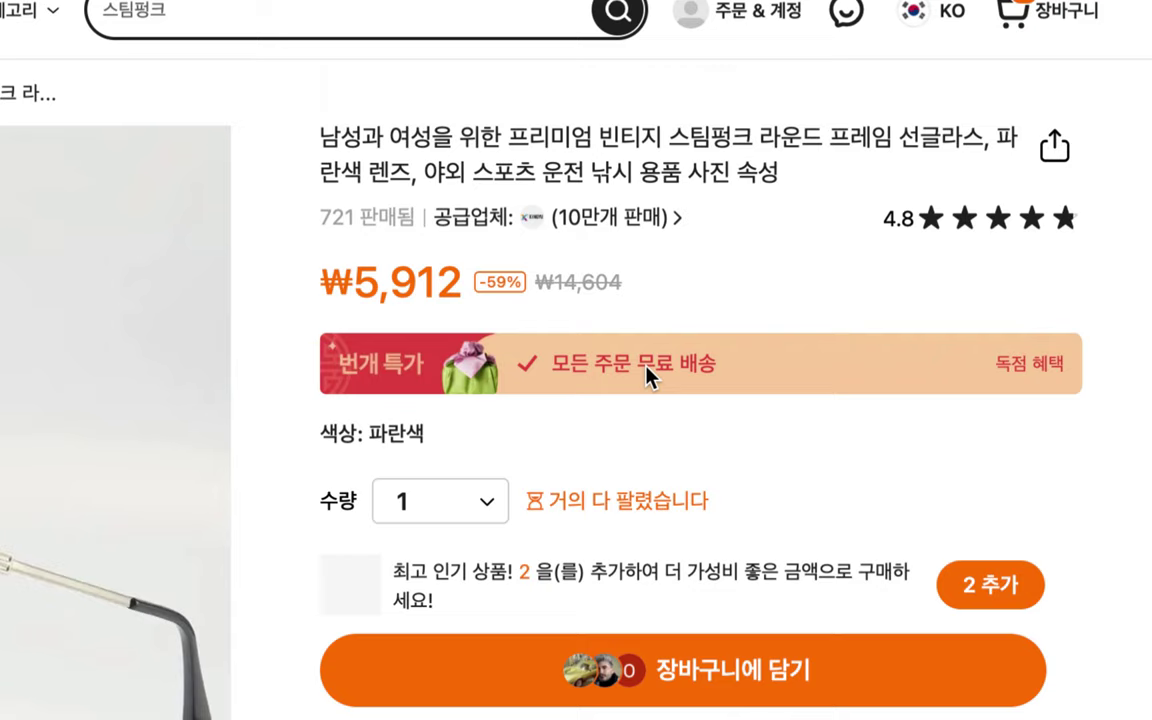
click(734, 346)
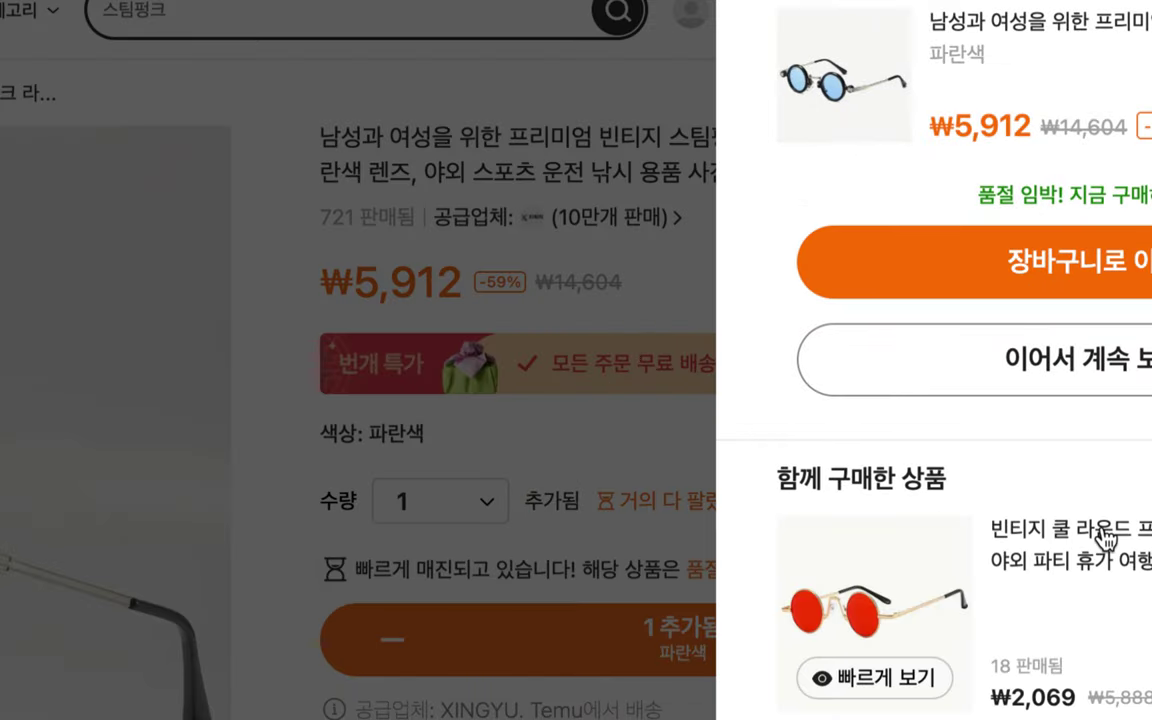
scroll(1100, 535, down, 5)
scroll(1105, 538, down, 6)
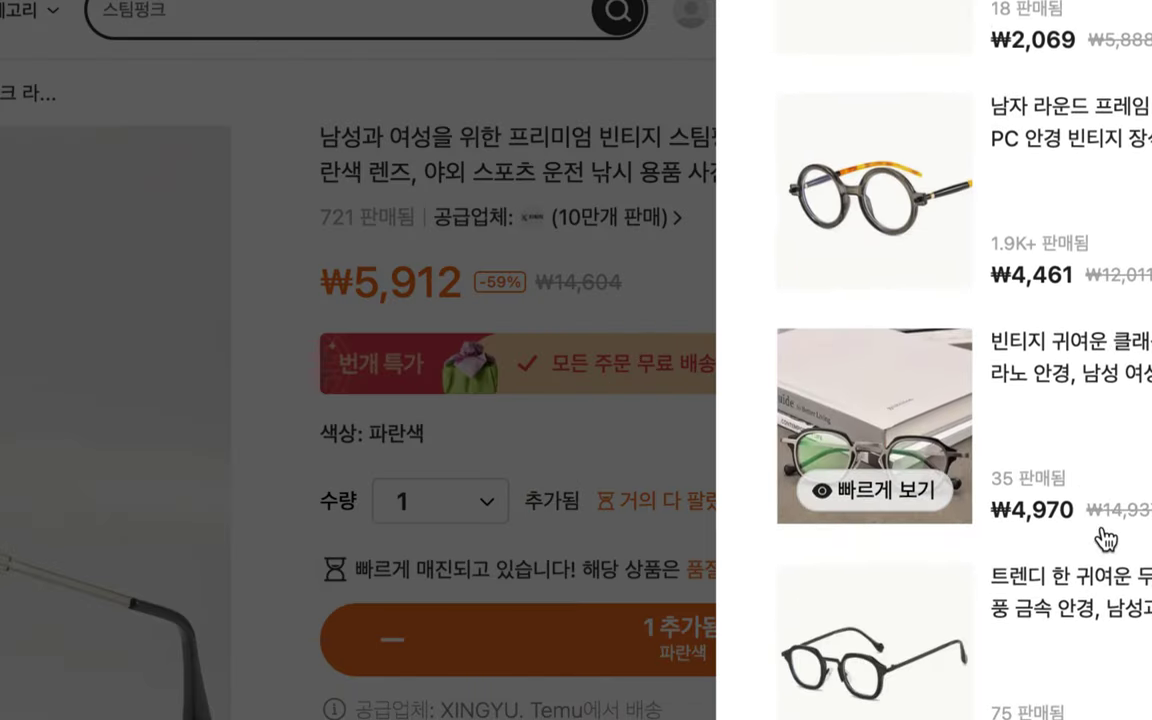
scroll(1105, 536, down, 1)
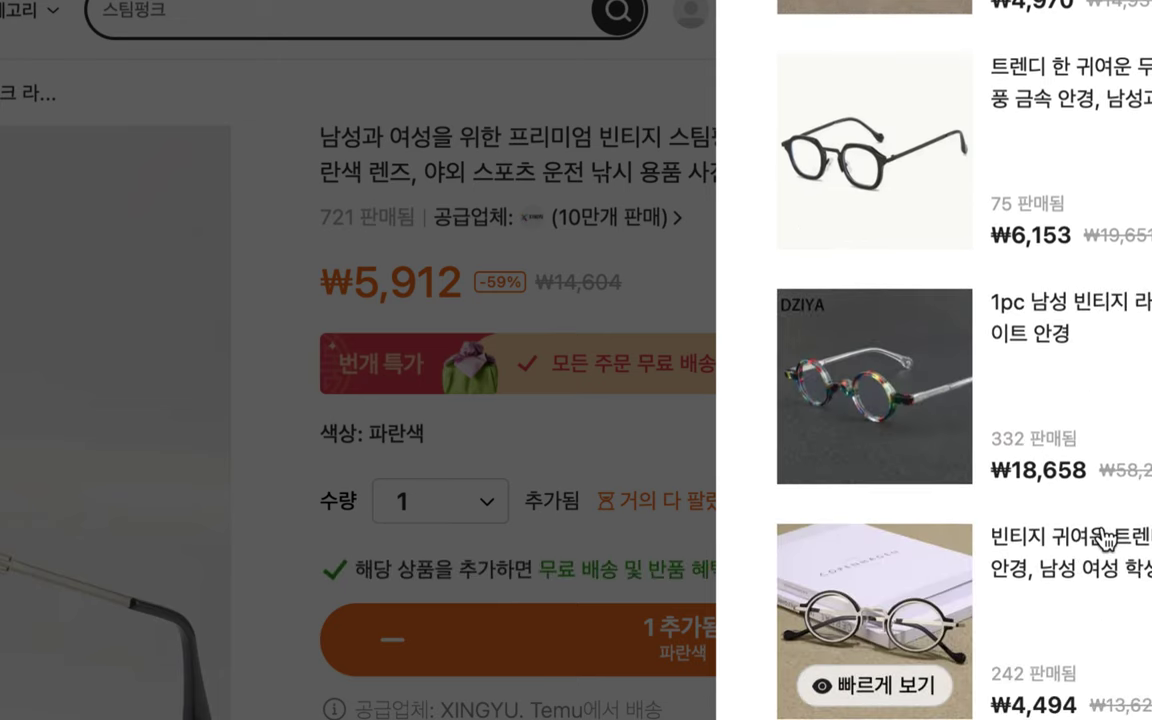
scroll(1025, 540, down, 5)
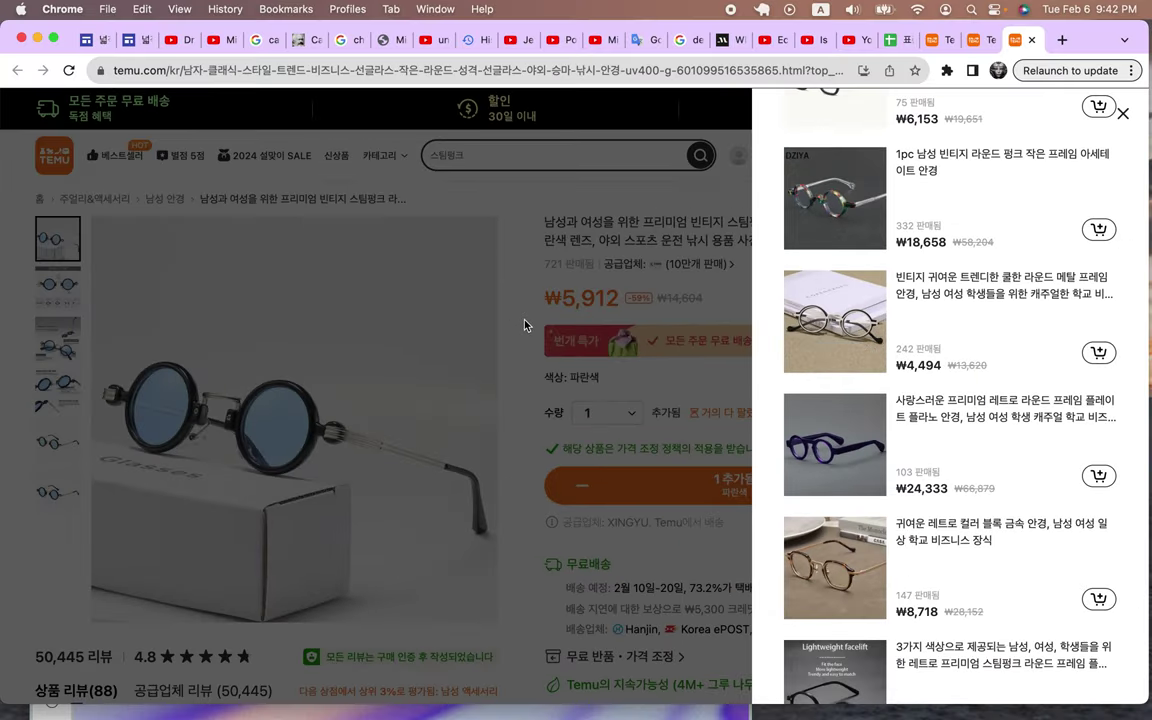
click(524, 325)
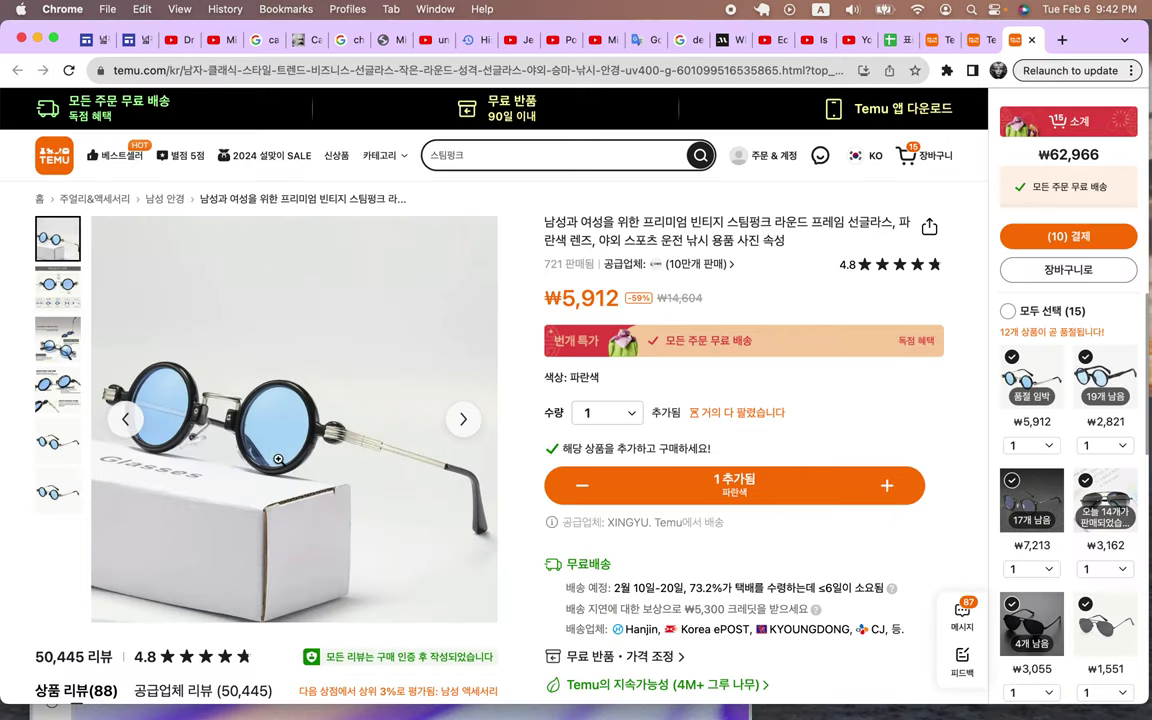
Step: Examine the sunglasses' sale price on the product page alongside the price breakdown table D5:F7 in the spreadsheet
click(890, 41)
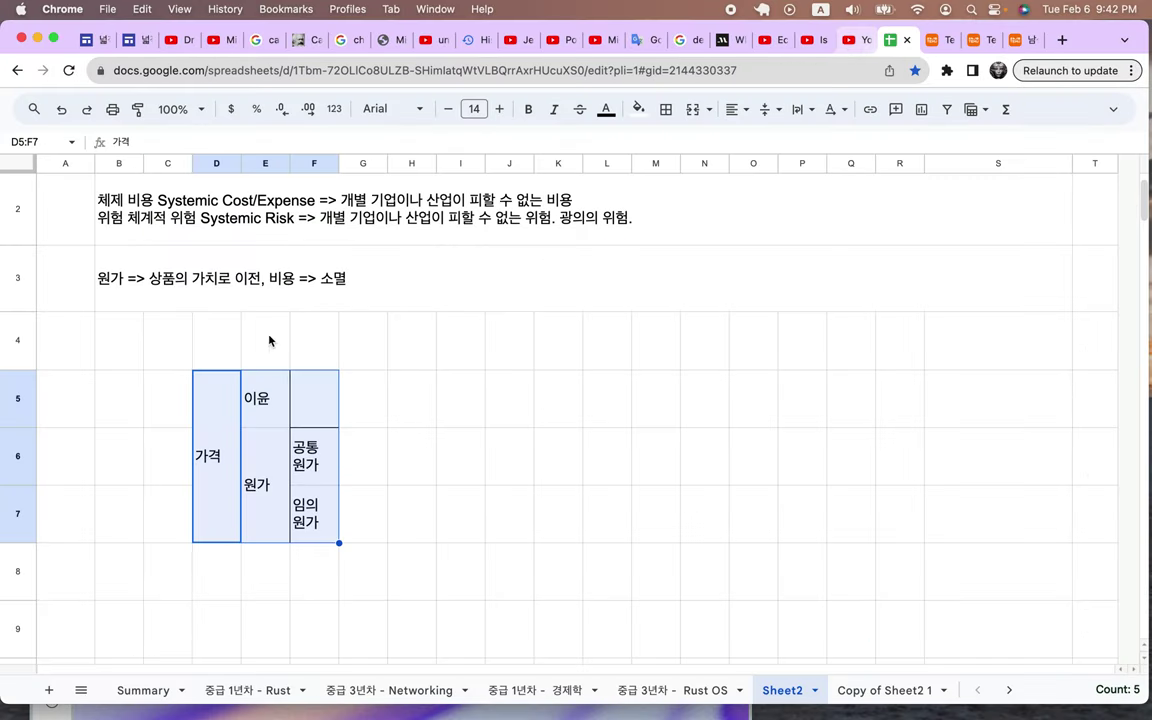
click(1020, 48)
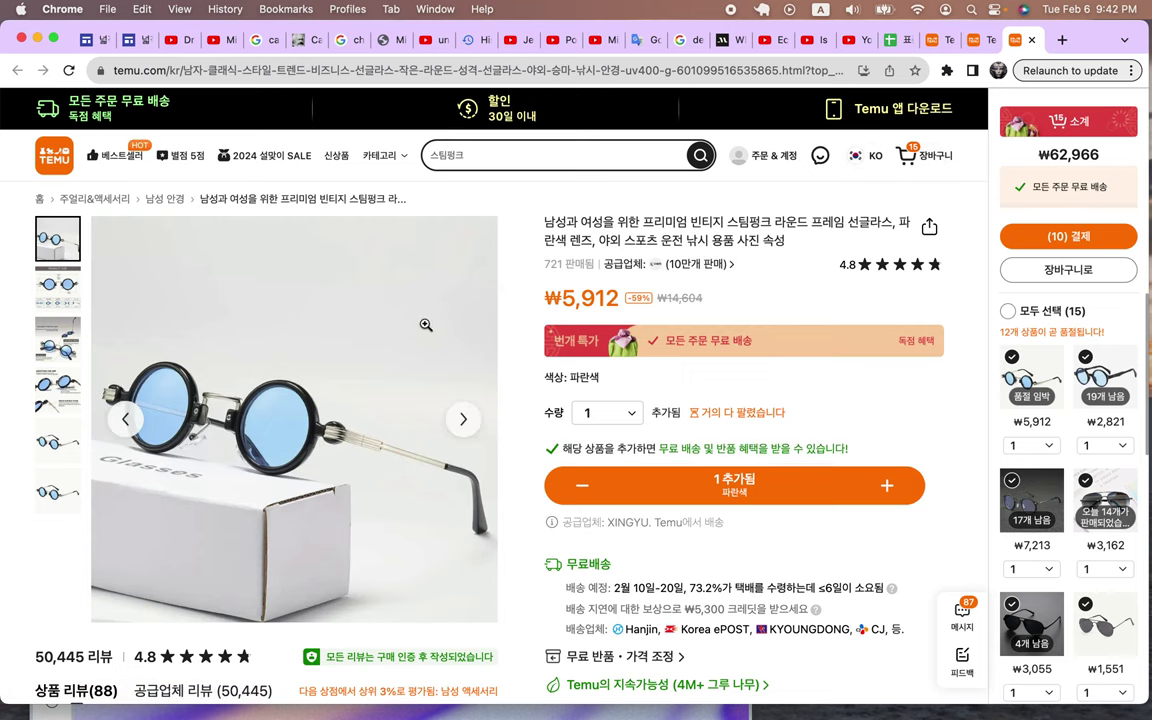
scroll(210, 340, down, 2)
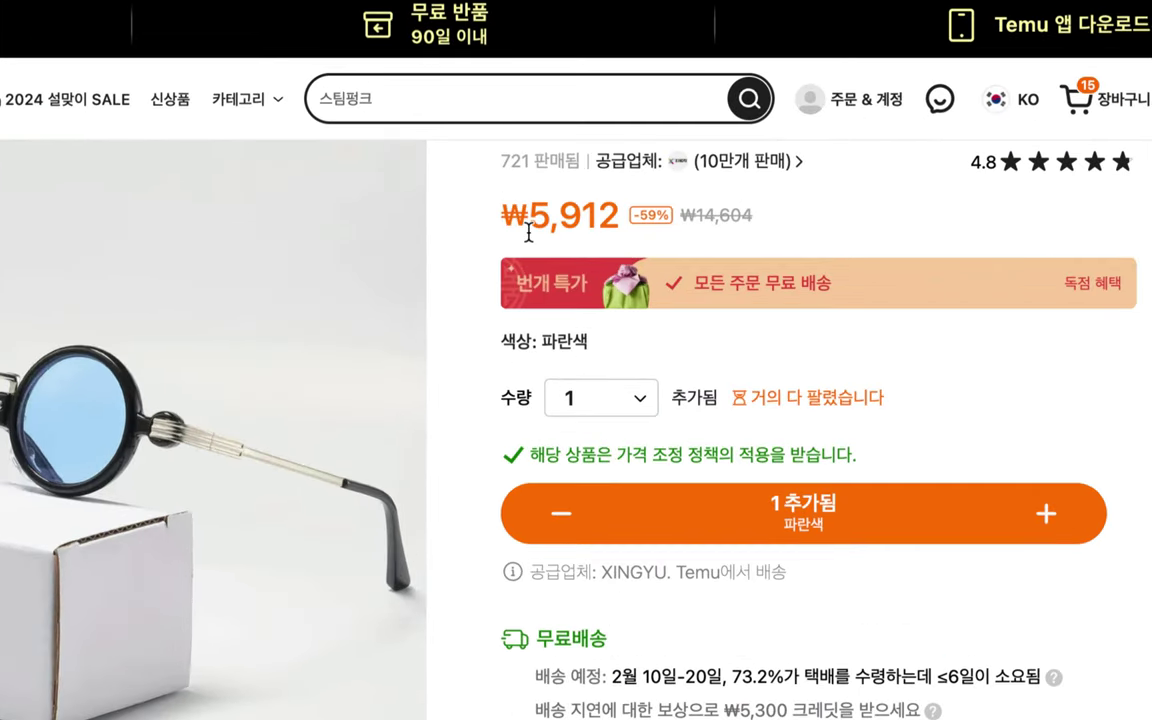
drag(452, 196, 615, 217)
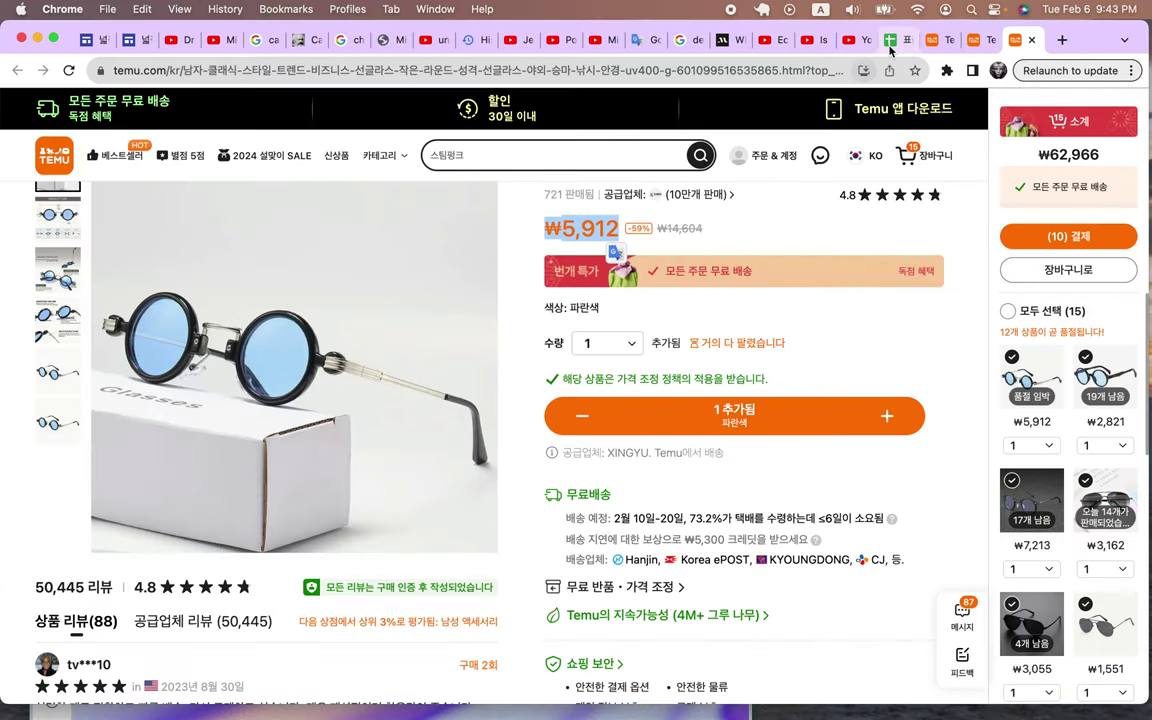
click(889, 40)
click(139, 413)
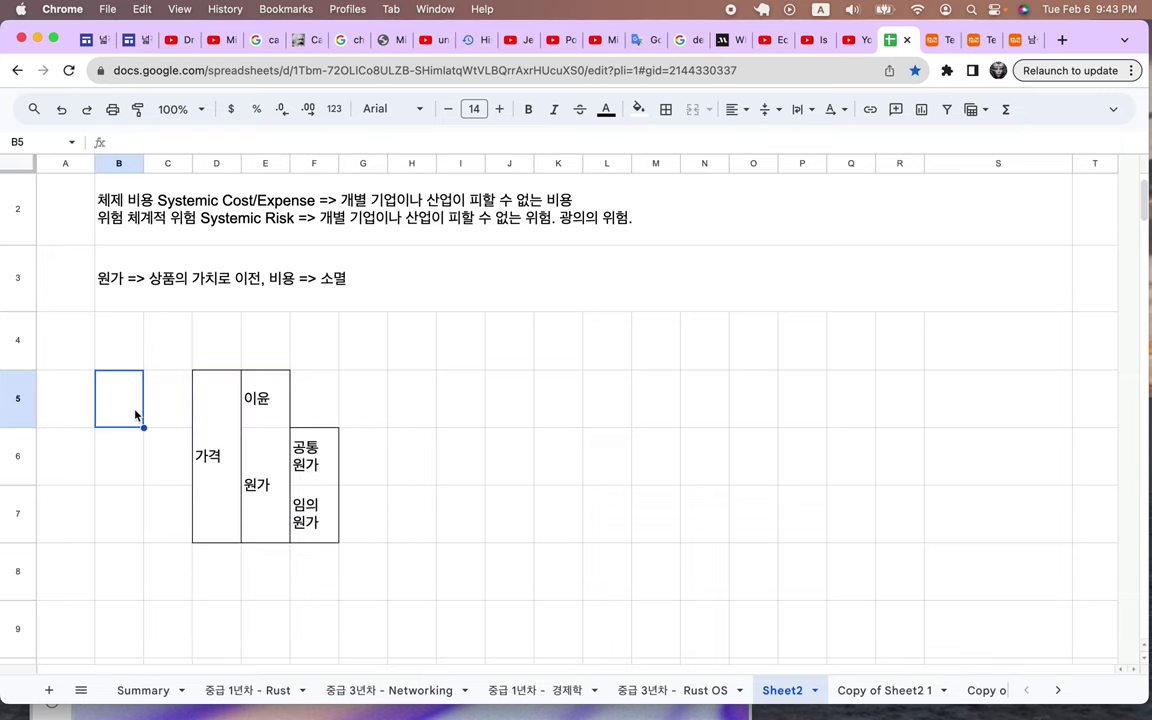
drag(198, 417, 293, 498)
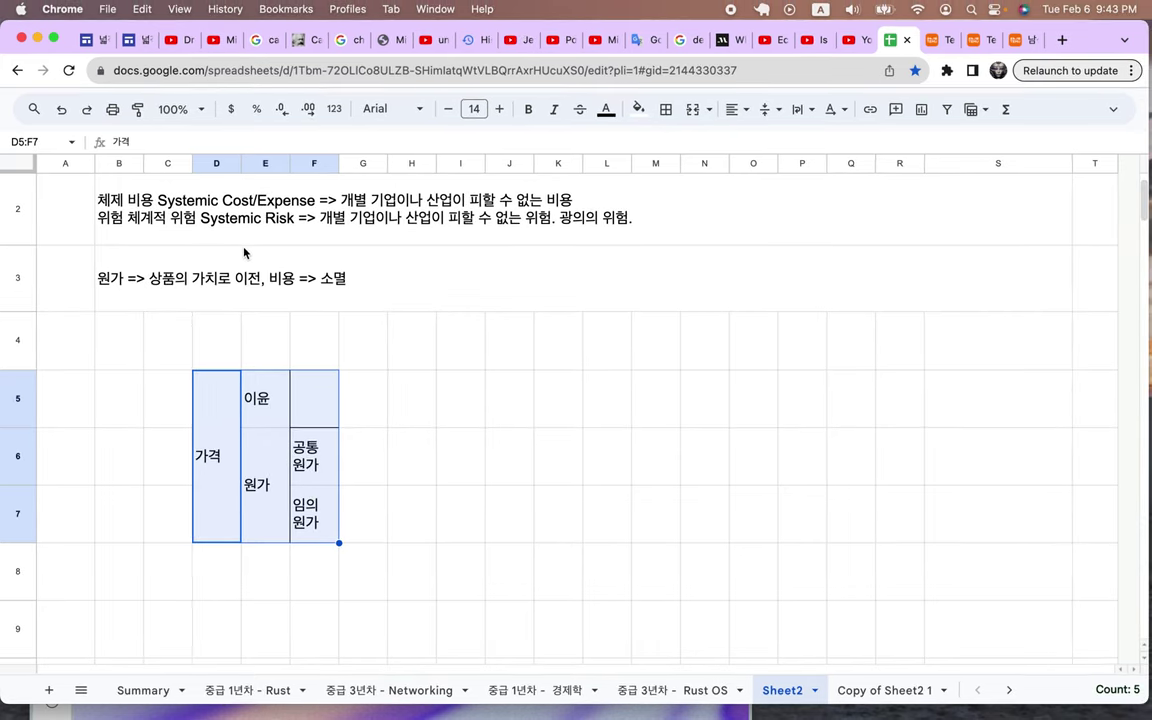
Step: Clear the notes from the merged cells in rows 2 and 3 above the price table
click(244, 253)
shift+click(255, 200)
key(Delete)
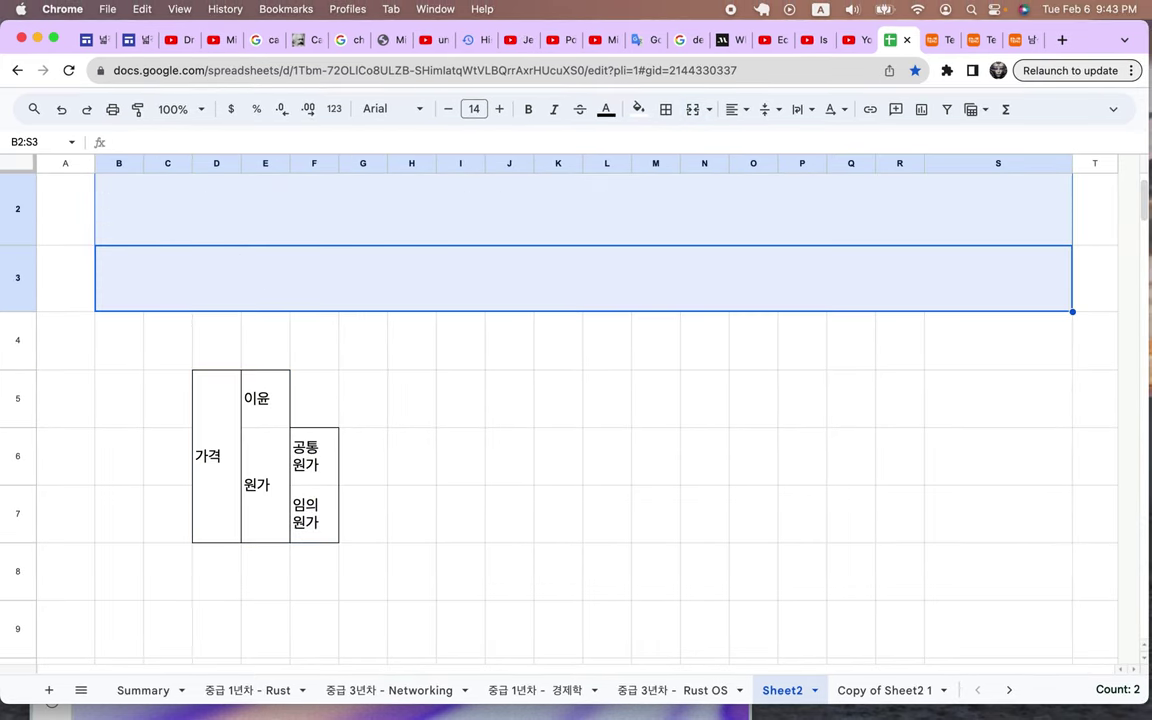
click(270, 227)
text(tjs)
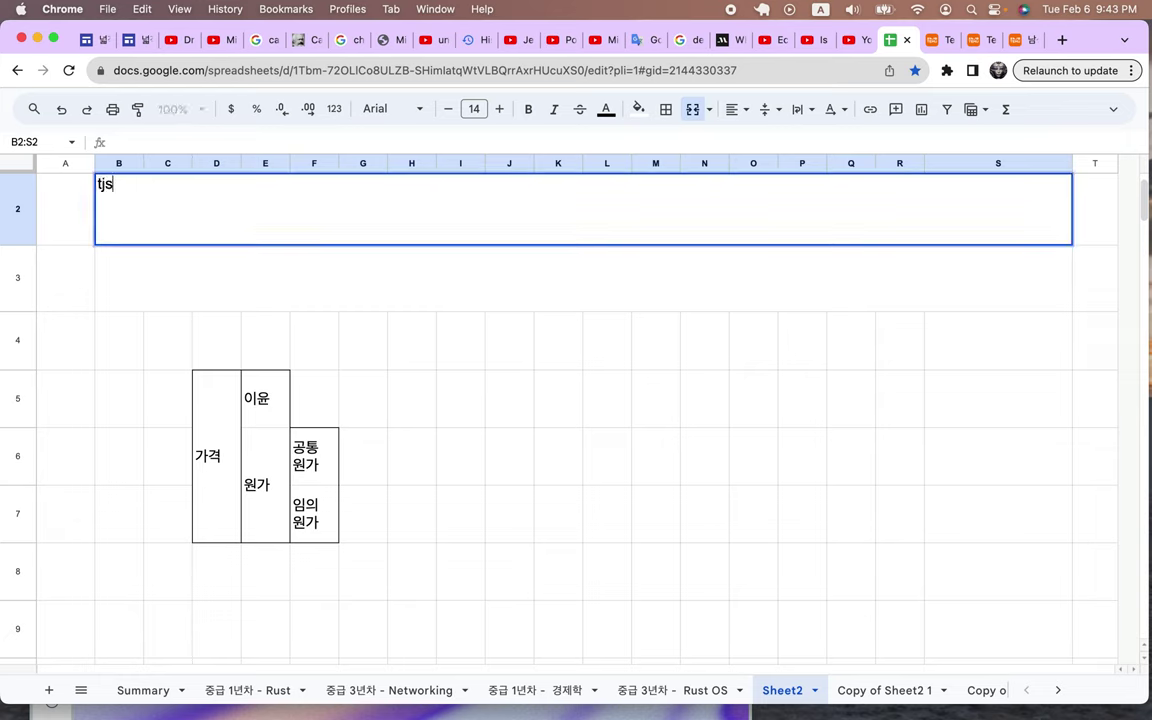
Step: Merge cells C5:C7 beside the 가격 cell and enter the label 선글라스
drag(165, 398, 175, 496)
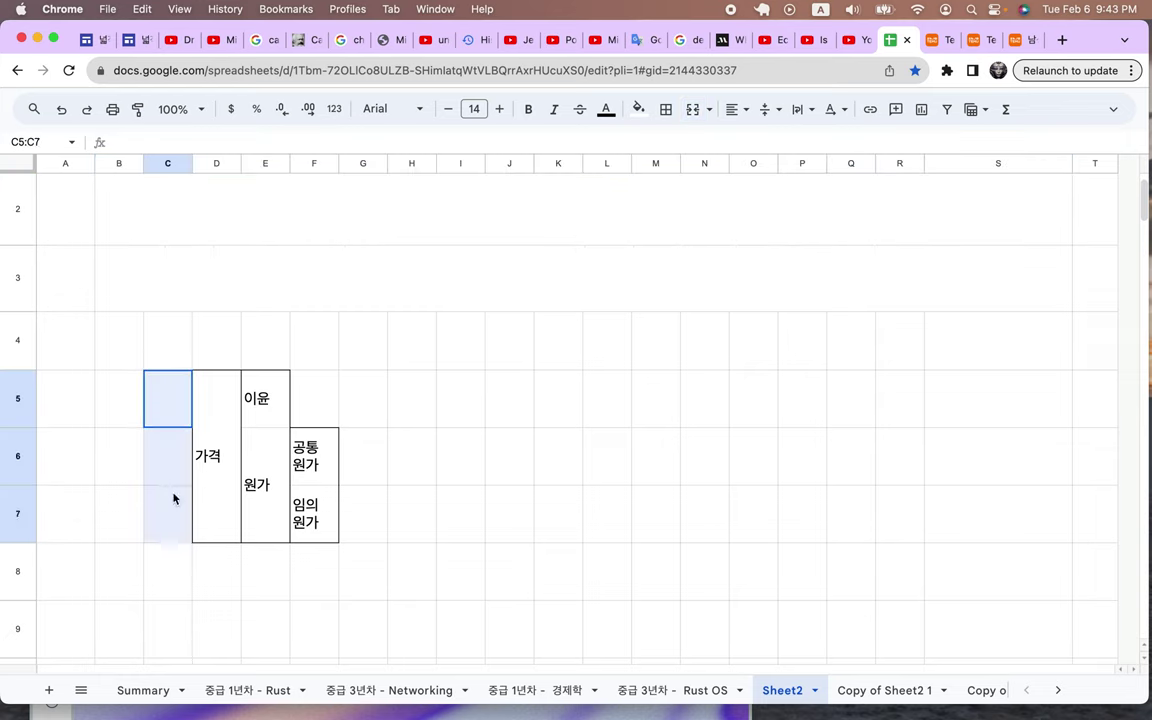
click(692, 109)
text(tjs)
key(BackSpace)
key(BackSpace)
key(BackSpace)
key(ctrl+space)
text(선글ㄹ)
text(ㅏ스)
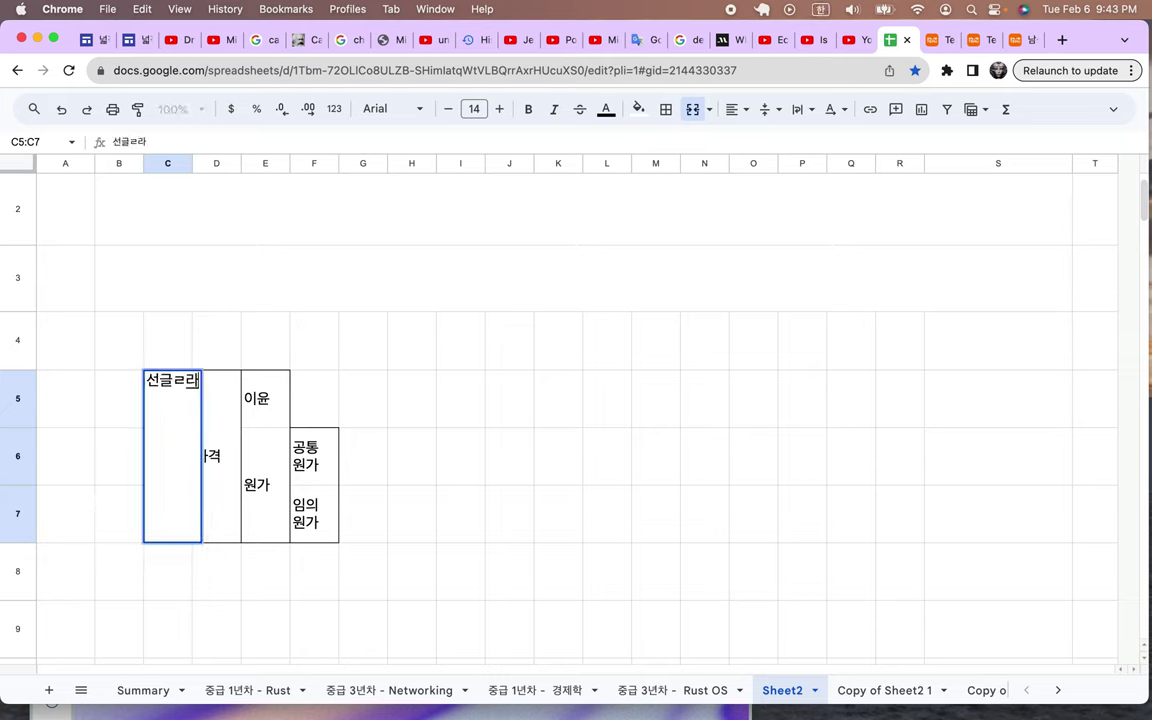
key(Return)
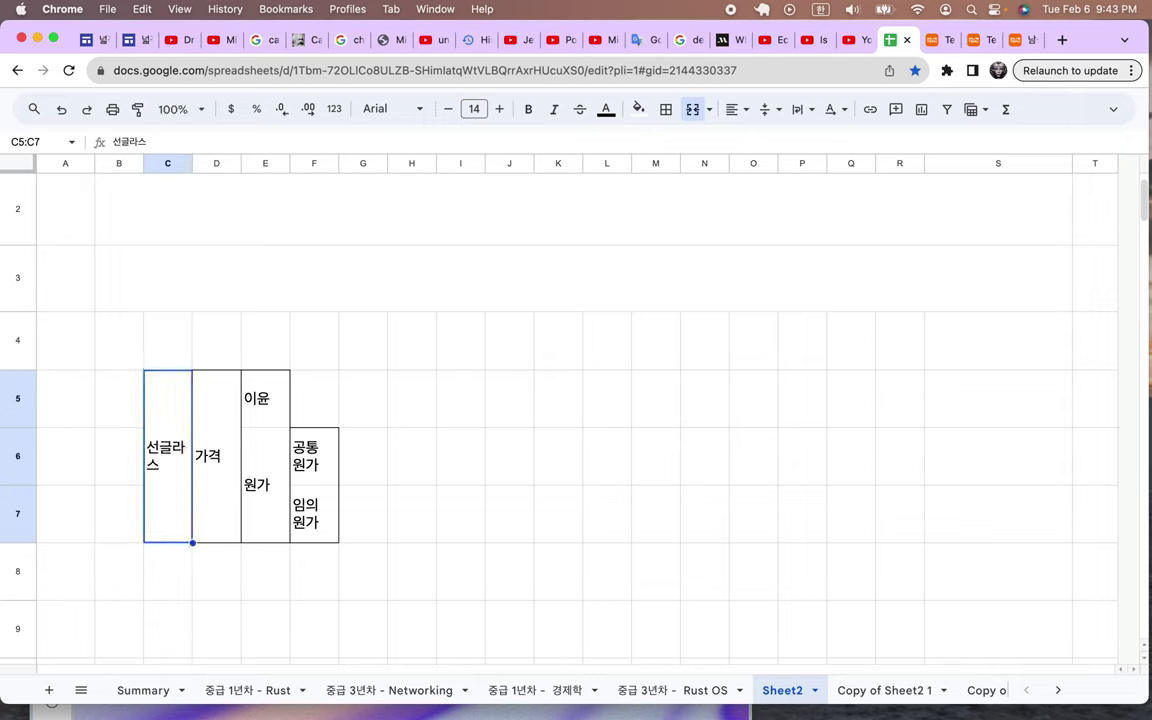
Step: Add the value 50 on a new line under the 가격 label in the merged price cell D5:D7
double_click(215, 471)
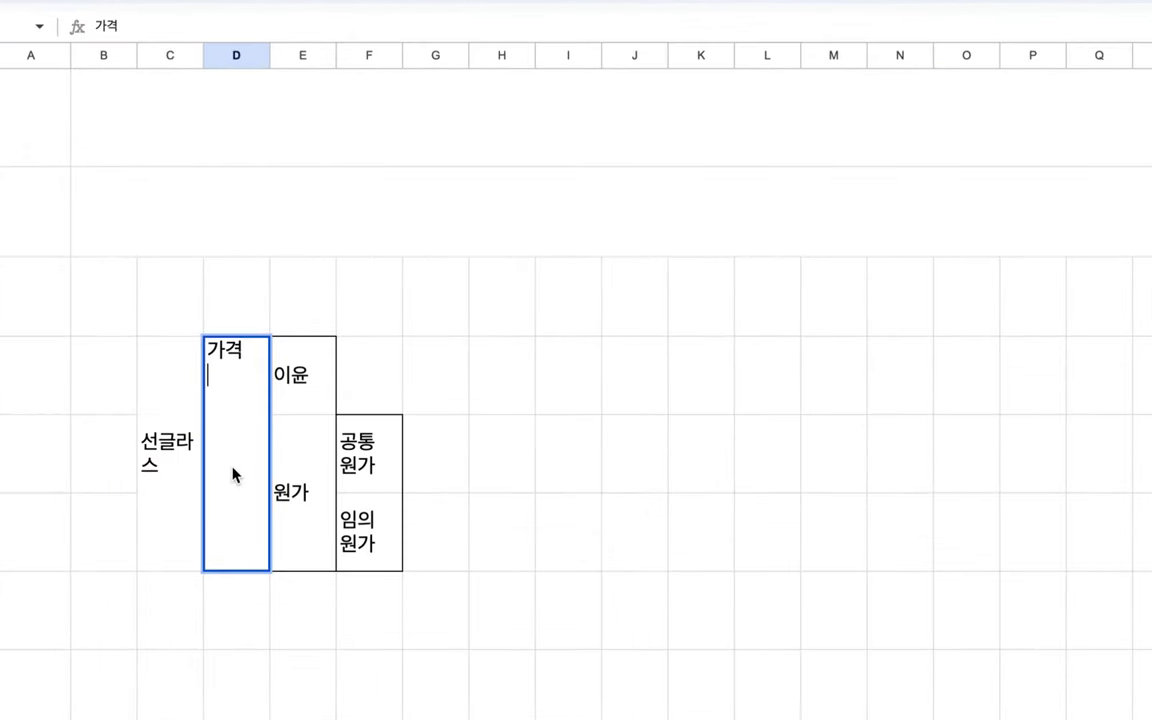
key(alt+Return)
text(5000)
Step: Append the value 5 to the 이윤 label and 45 to the 원가 label in column E
double_click(311, 404)
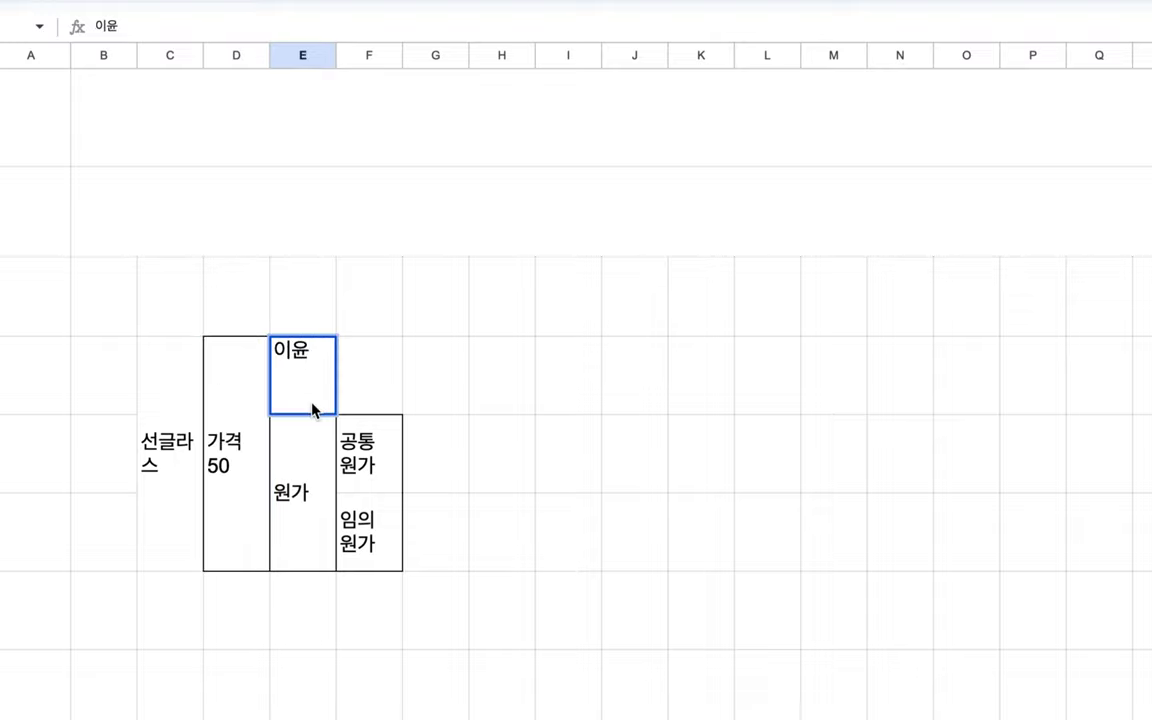
text(5)
double_click(303, 522)
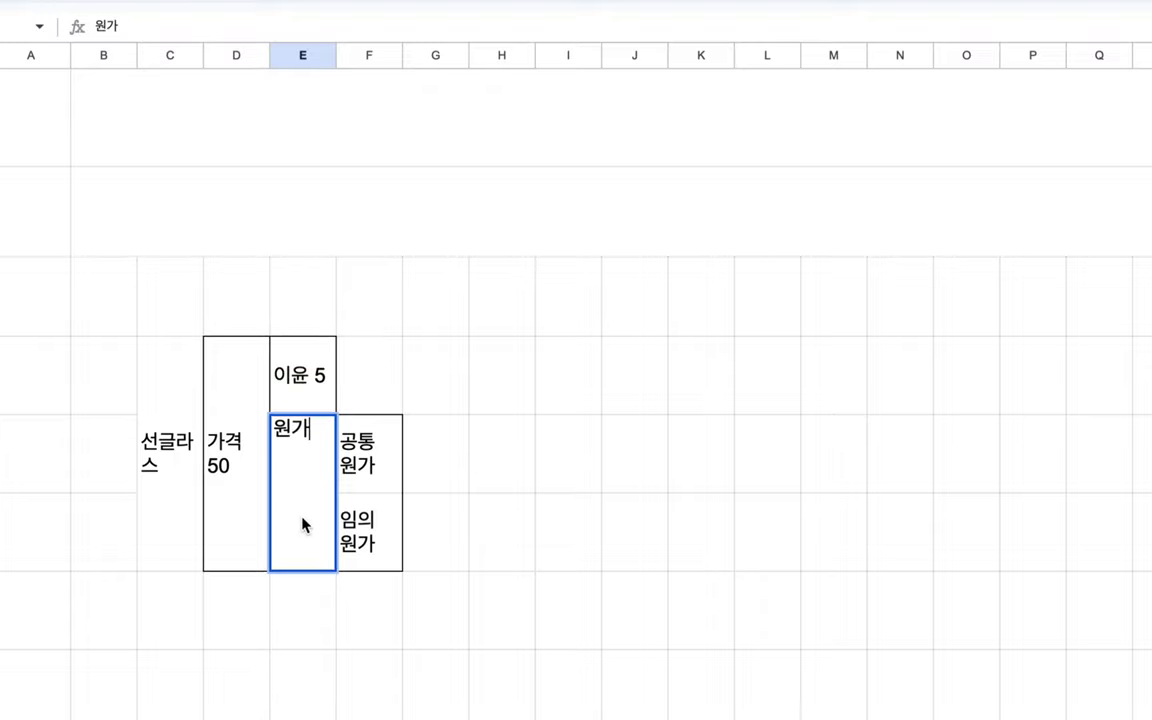
text(45)
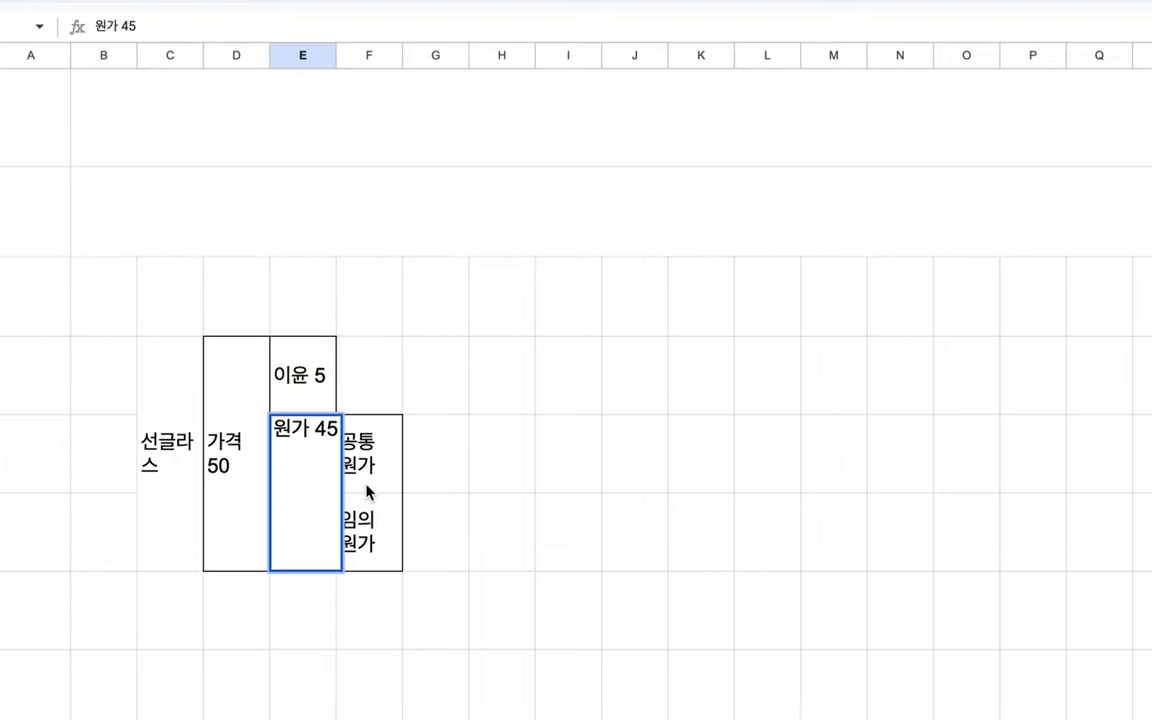
Step: Add 30 under the 공통 원가 label in F6 and 15 under the 임의 원가 label in F7
click(368, 489)
double_click(388, 470)
text(30)
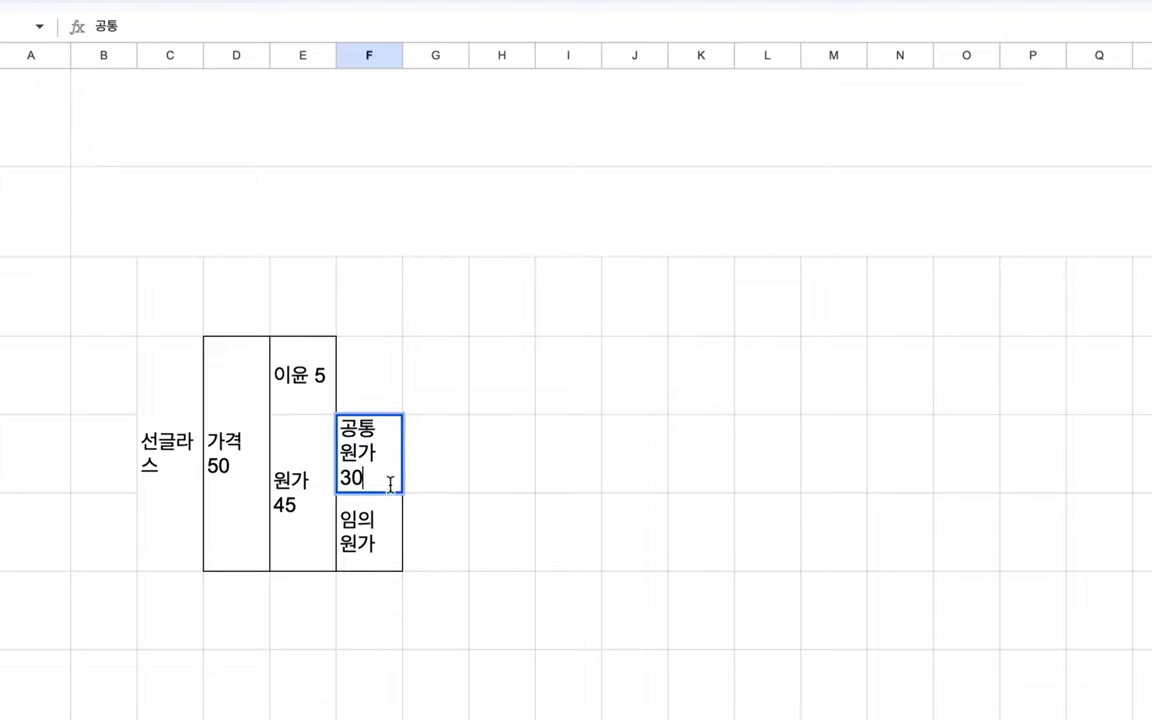
double_click(381, 544)
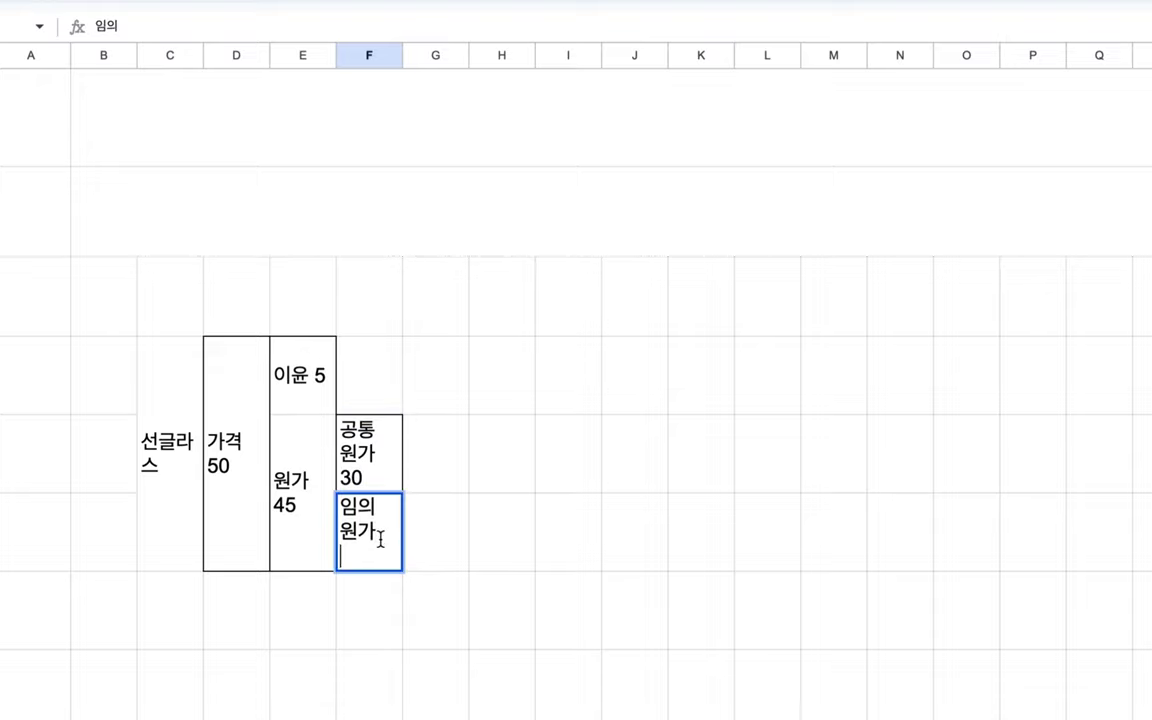
text(2)
key(BackSpace)
text(15)
click(535, 543)
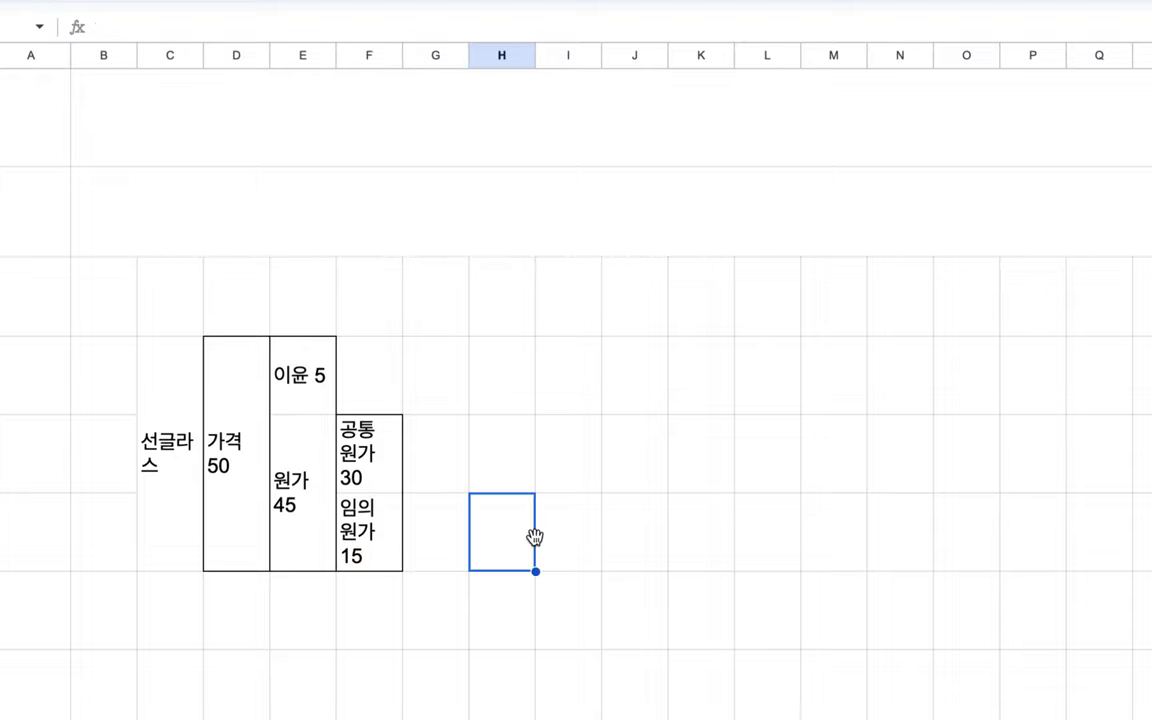
Step: Examine how the sunglasses' price splits into profit and cost, from the 가격 cell through 이윤 and 원가 to 임의 원가
click(152, 497)
key(Return)
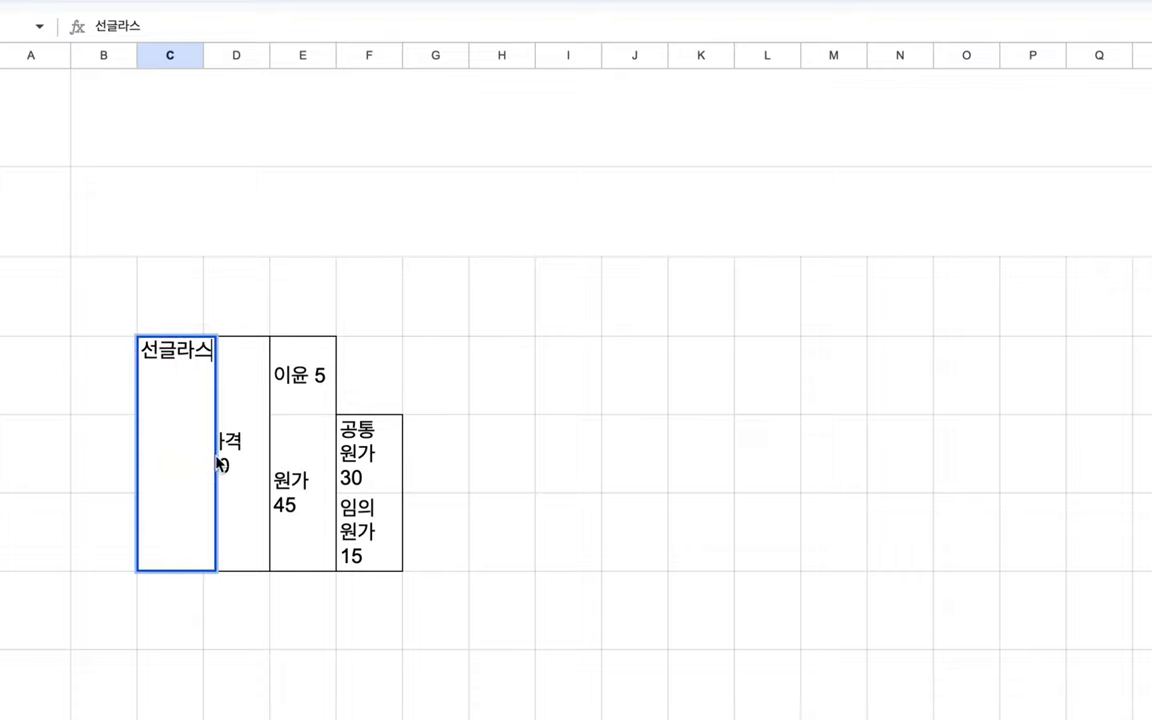
click(238, 465)
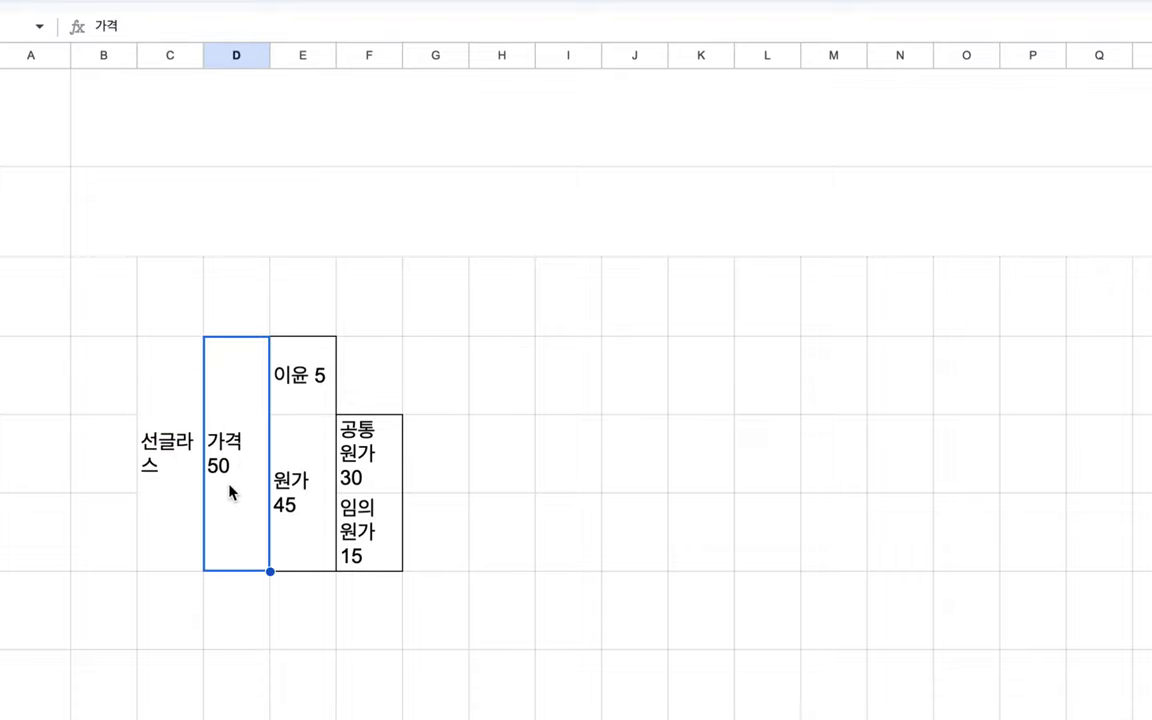
drag(283, 380, 291, 472)
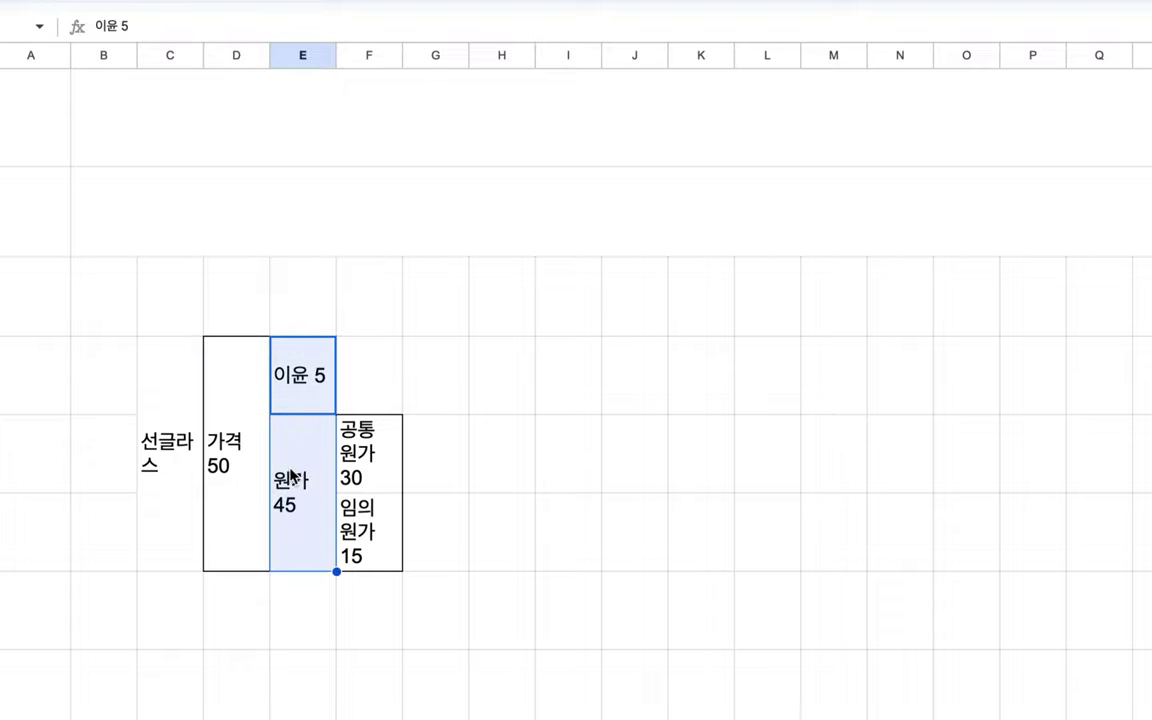
click(299, 389)
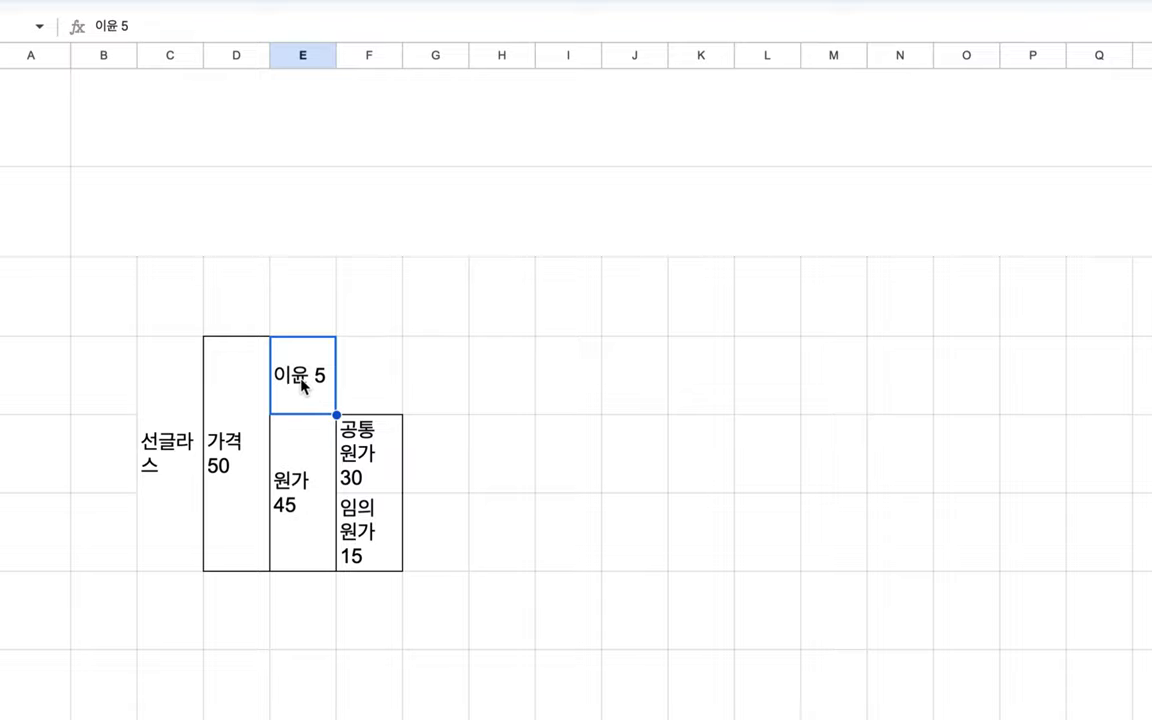
click(316, 484)
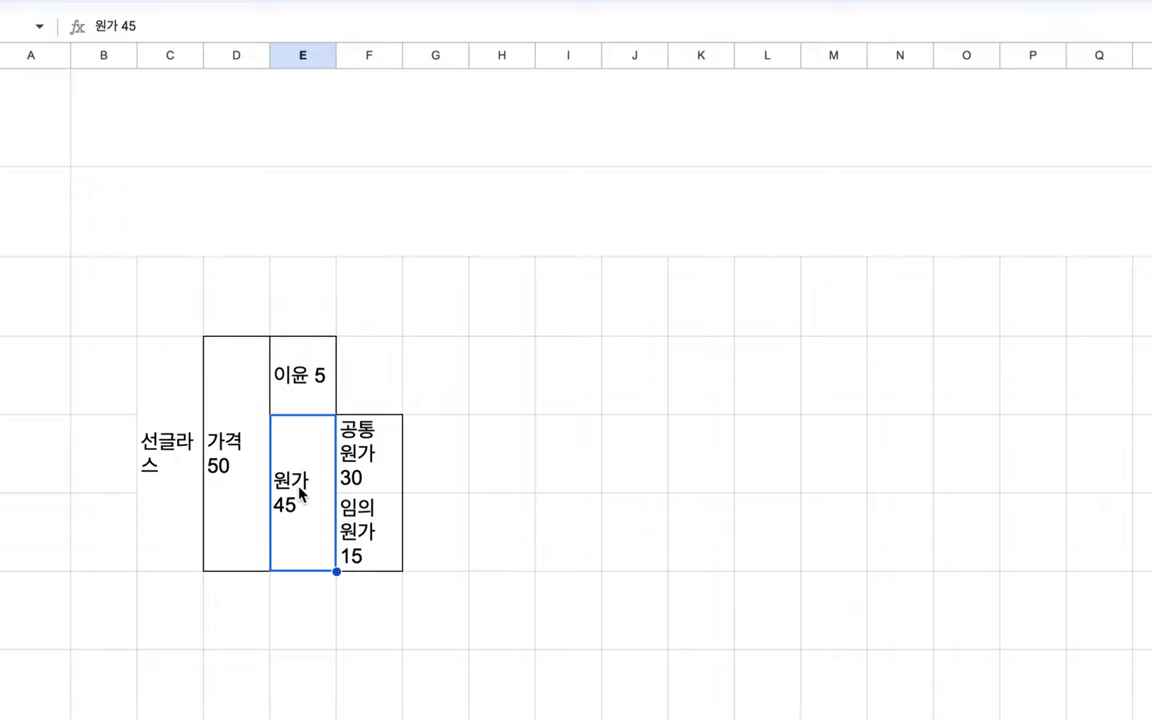
drag(320, 376, 299, 472)
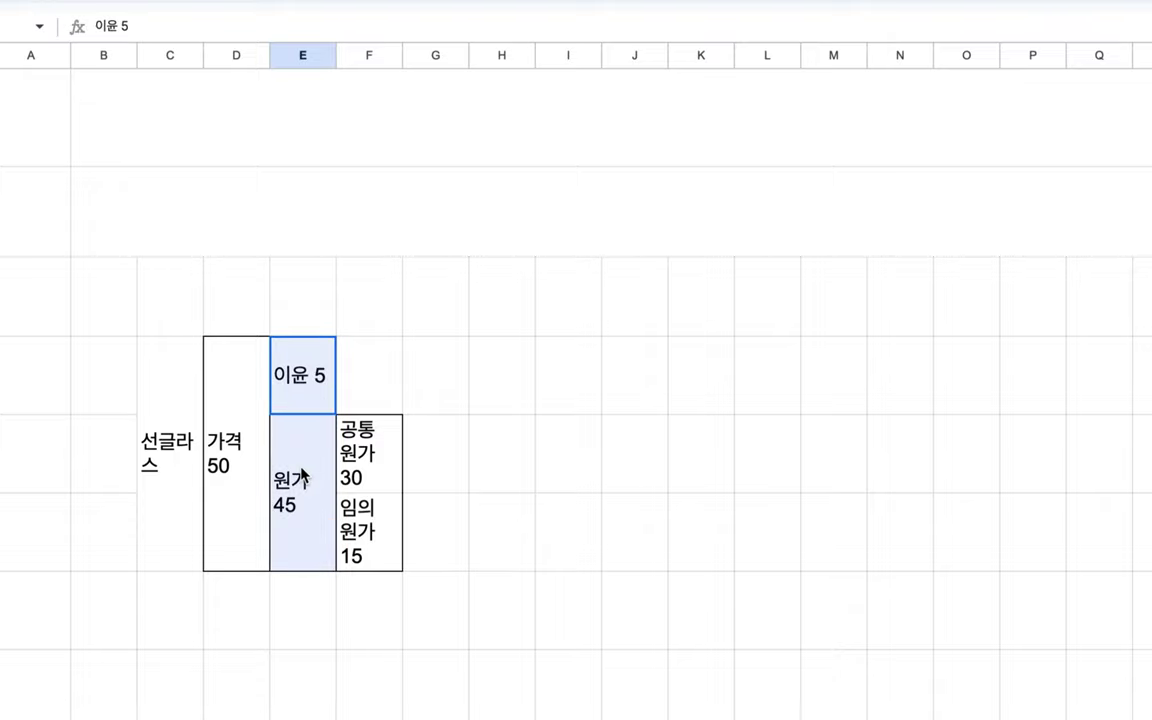
drag(316, 400, 319, 399)
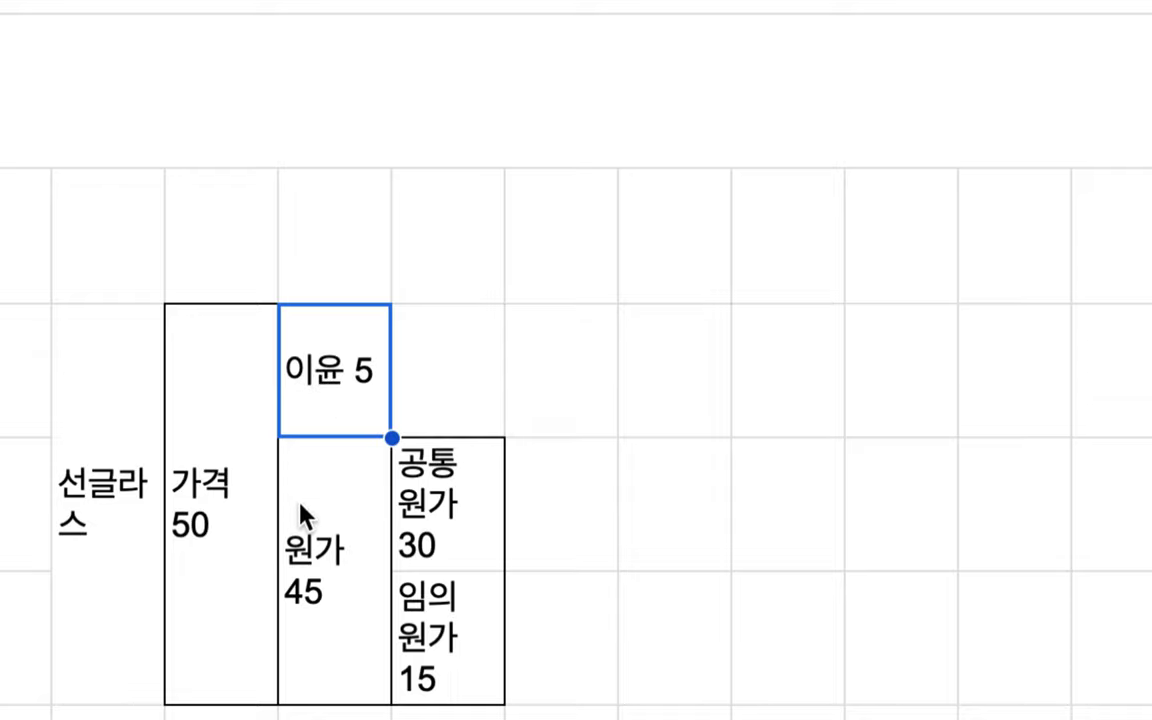
click(415, 598)
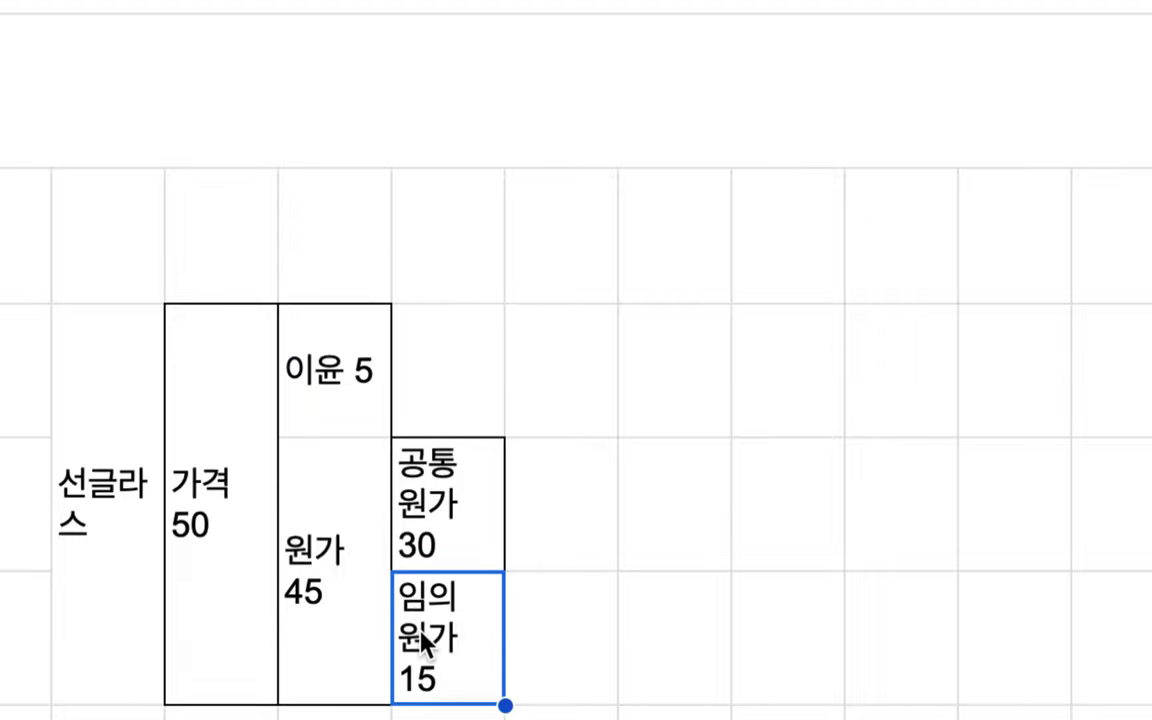